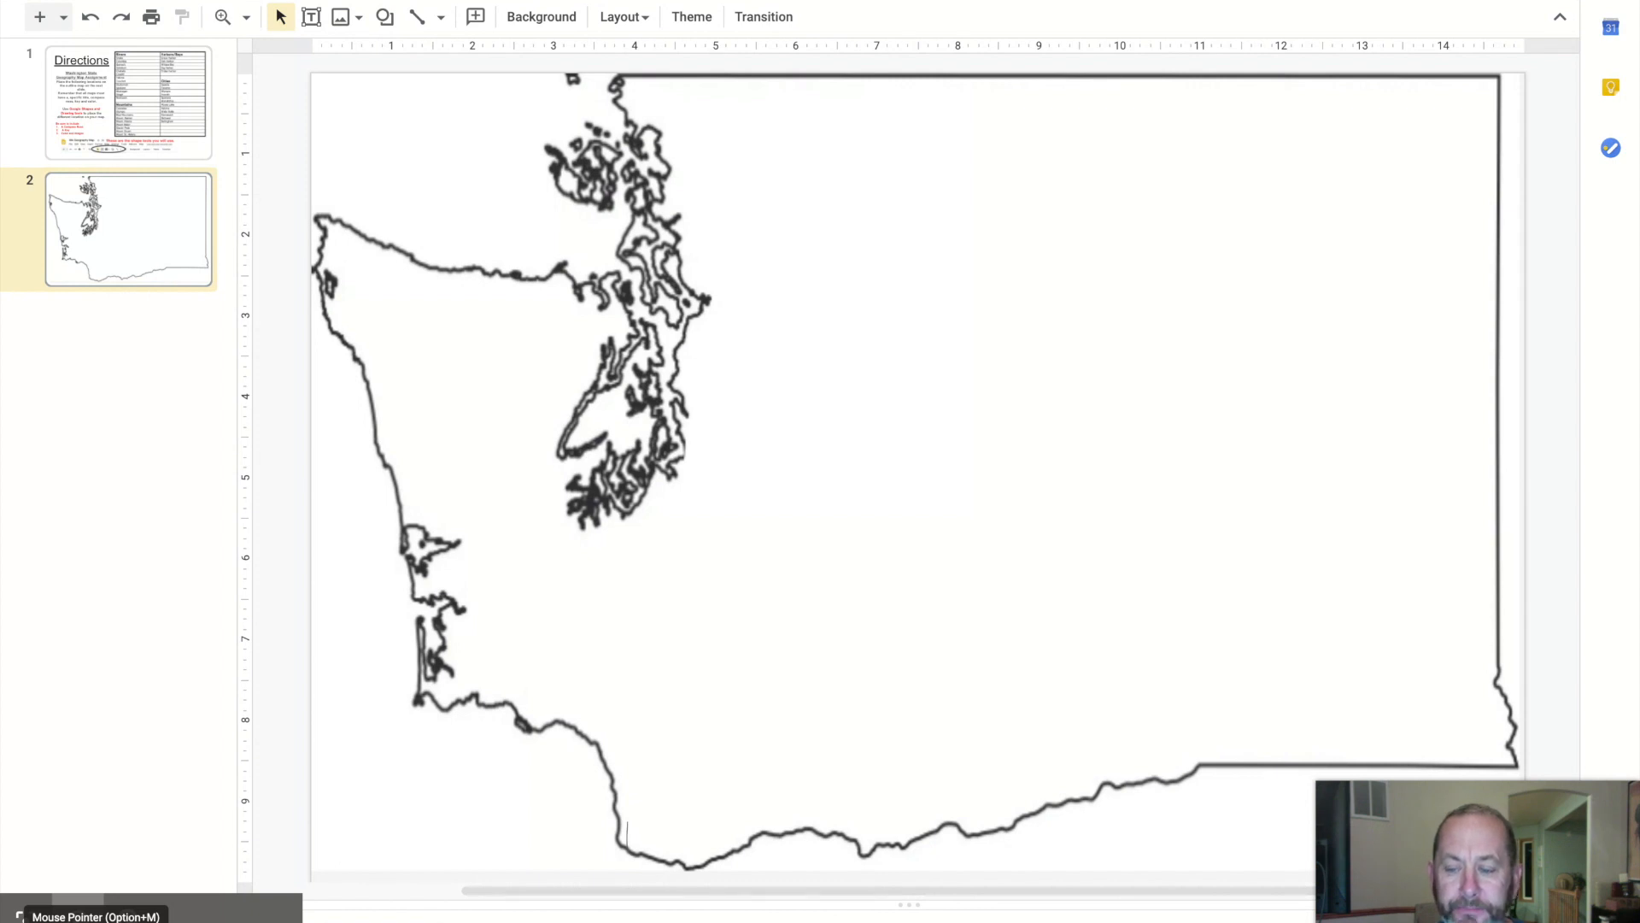
Open the Directions slide to review the assignment's list of locations and required map elements
click(128, 897)
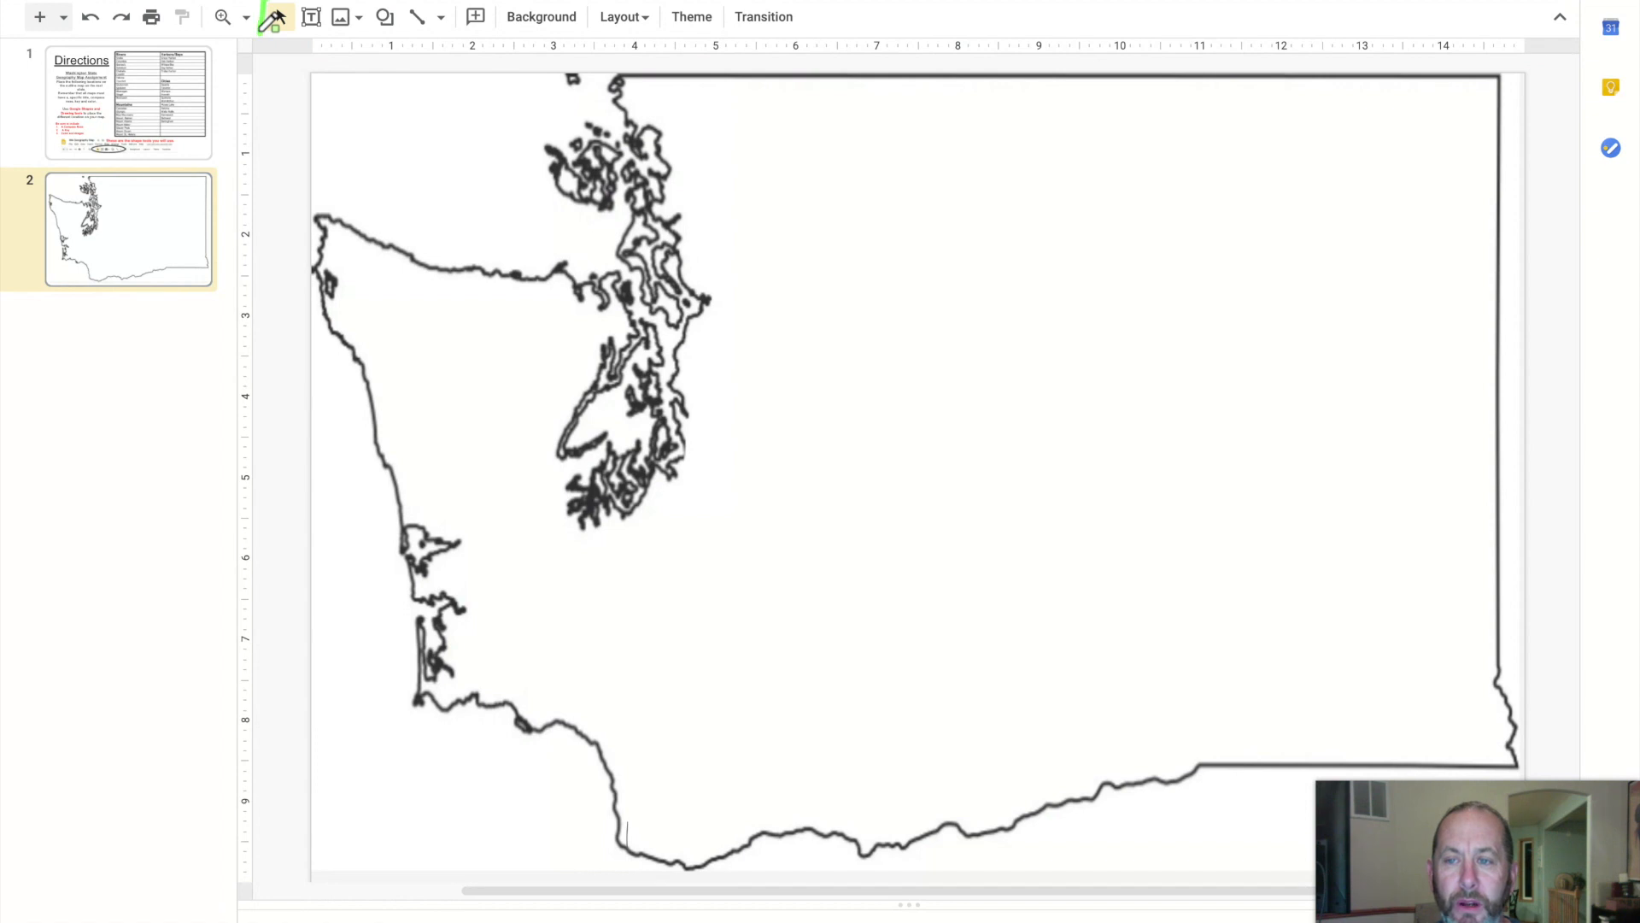
mouse_move(275, 19)
mouse_down()
mouse_move(460, 10)
mouse_move(453, 45)
mouse_move(275, 40)
mouse_up()
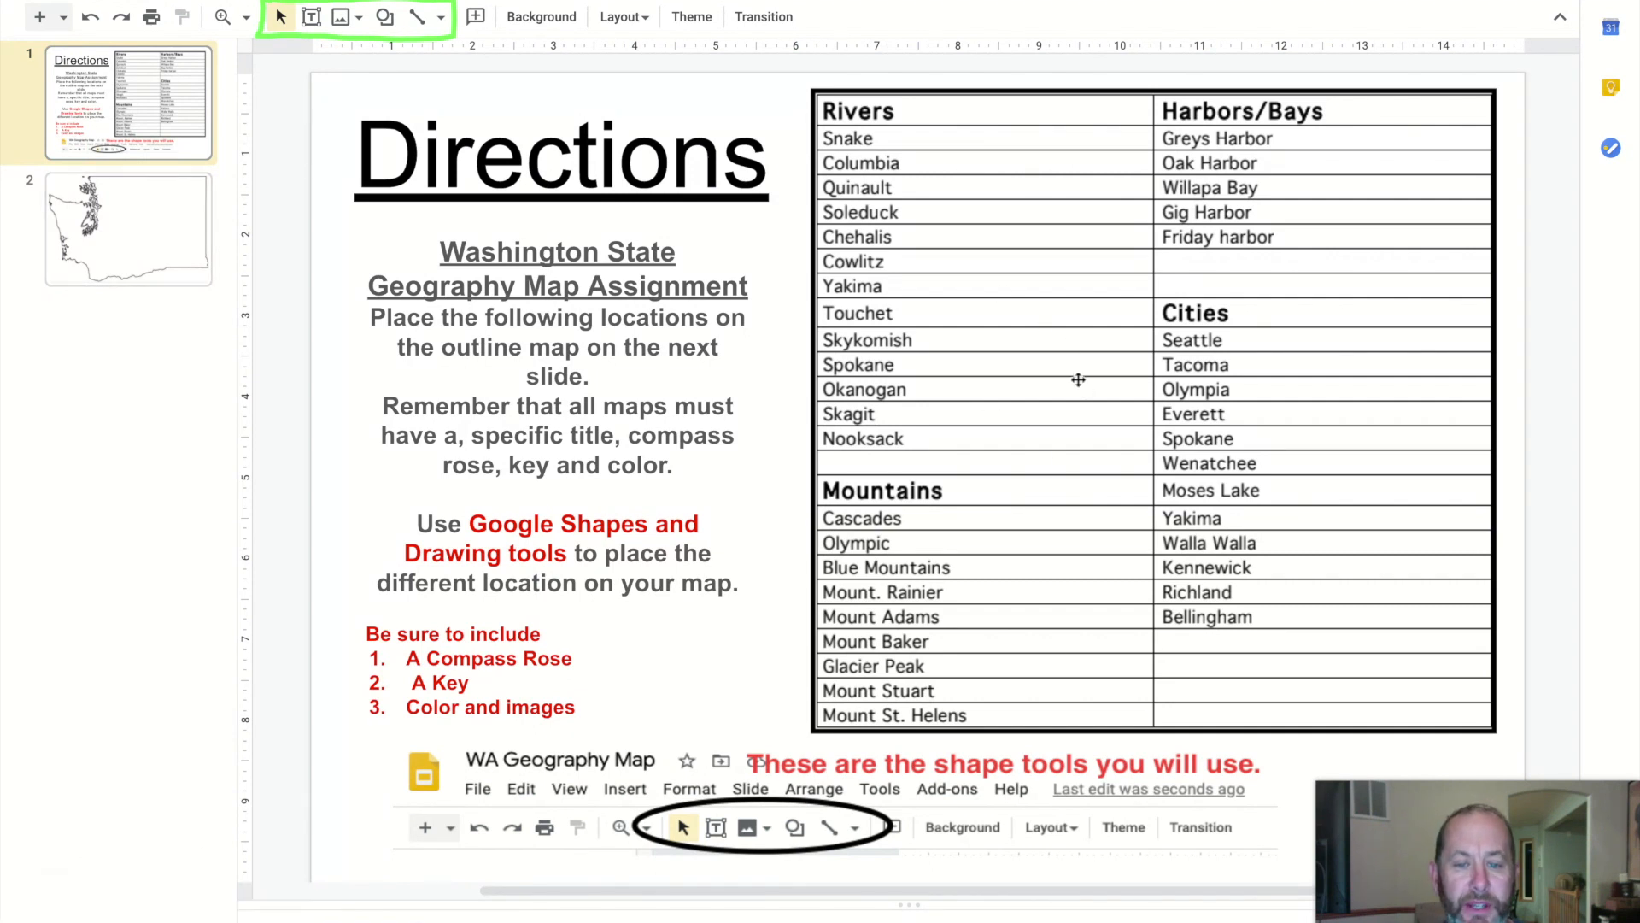
click(164, 228)
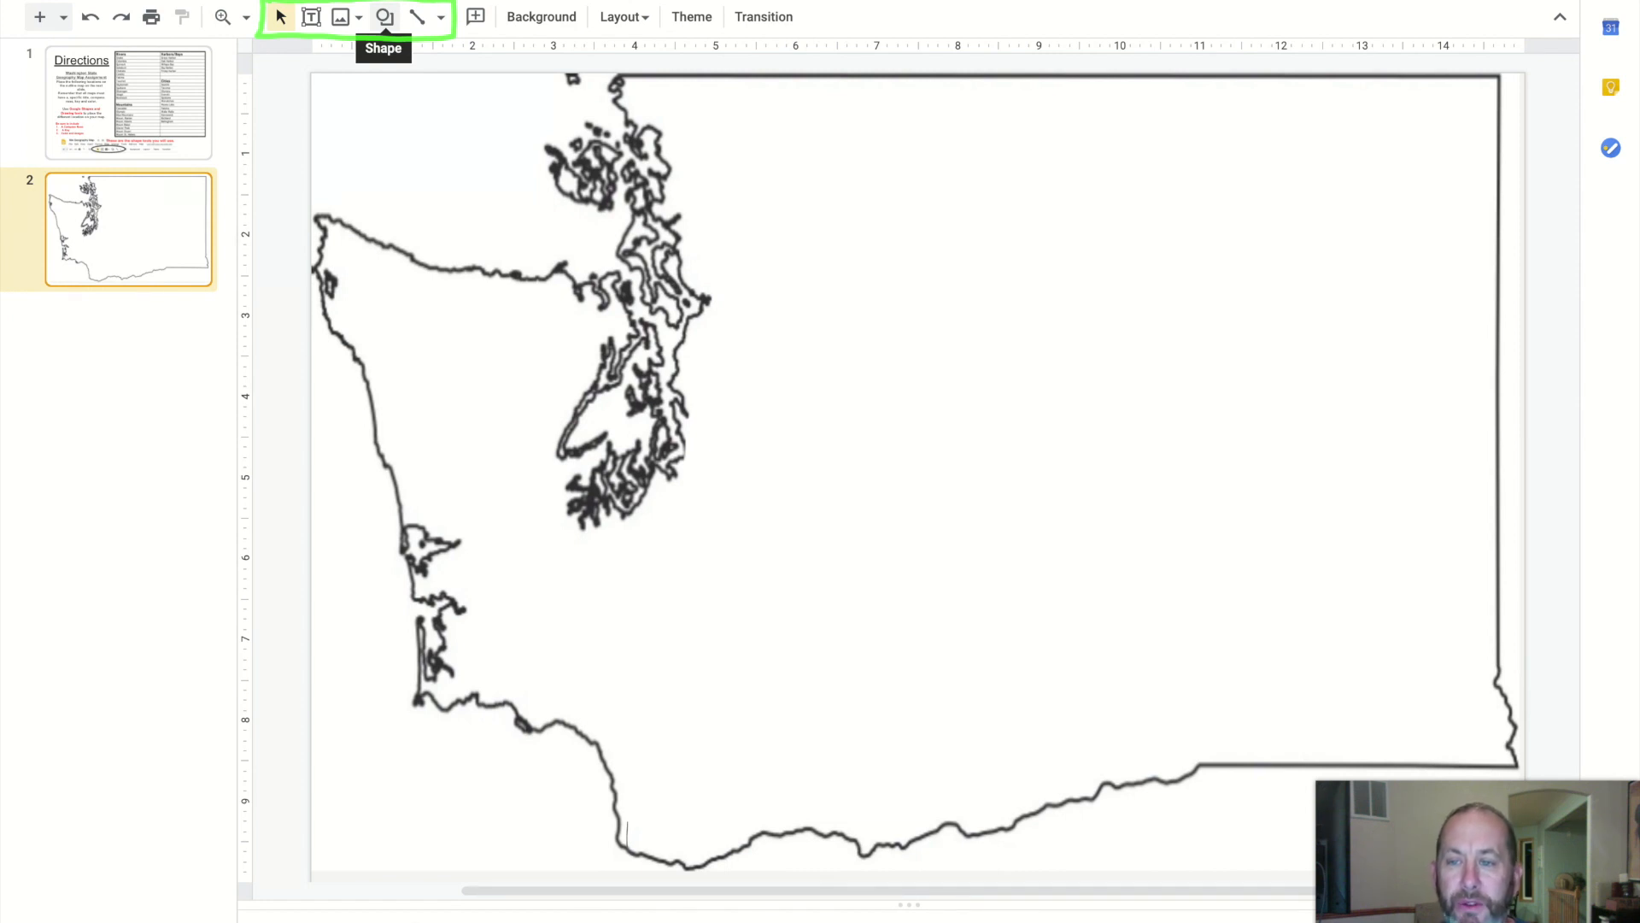
Draw a winding river across the middle of the state with the Scribble tool
click(423, 26)
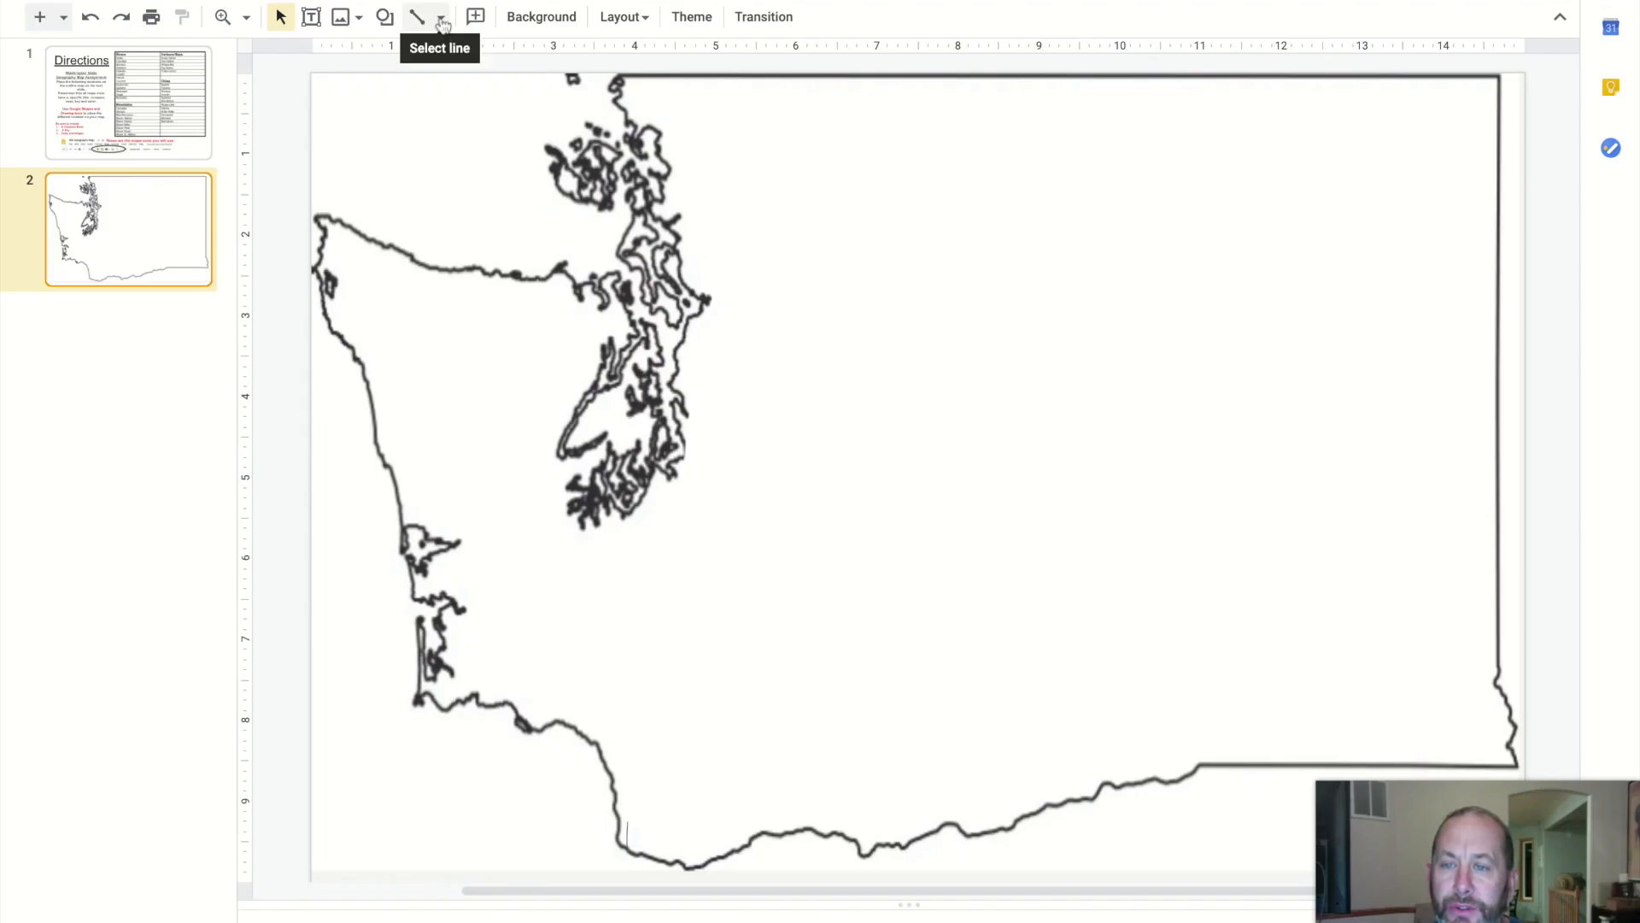
click(441, 21)
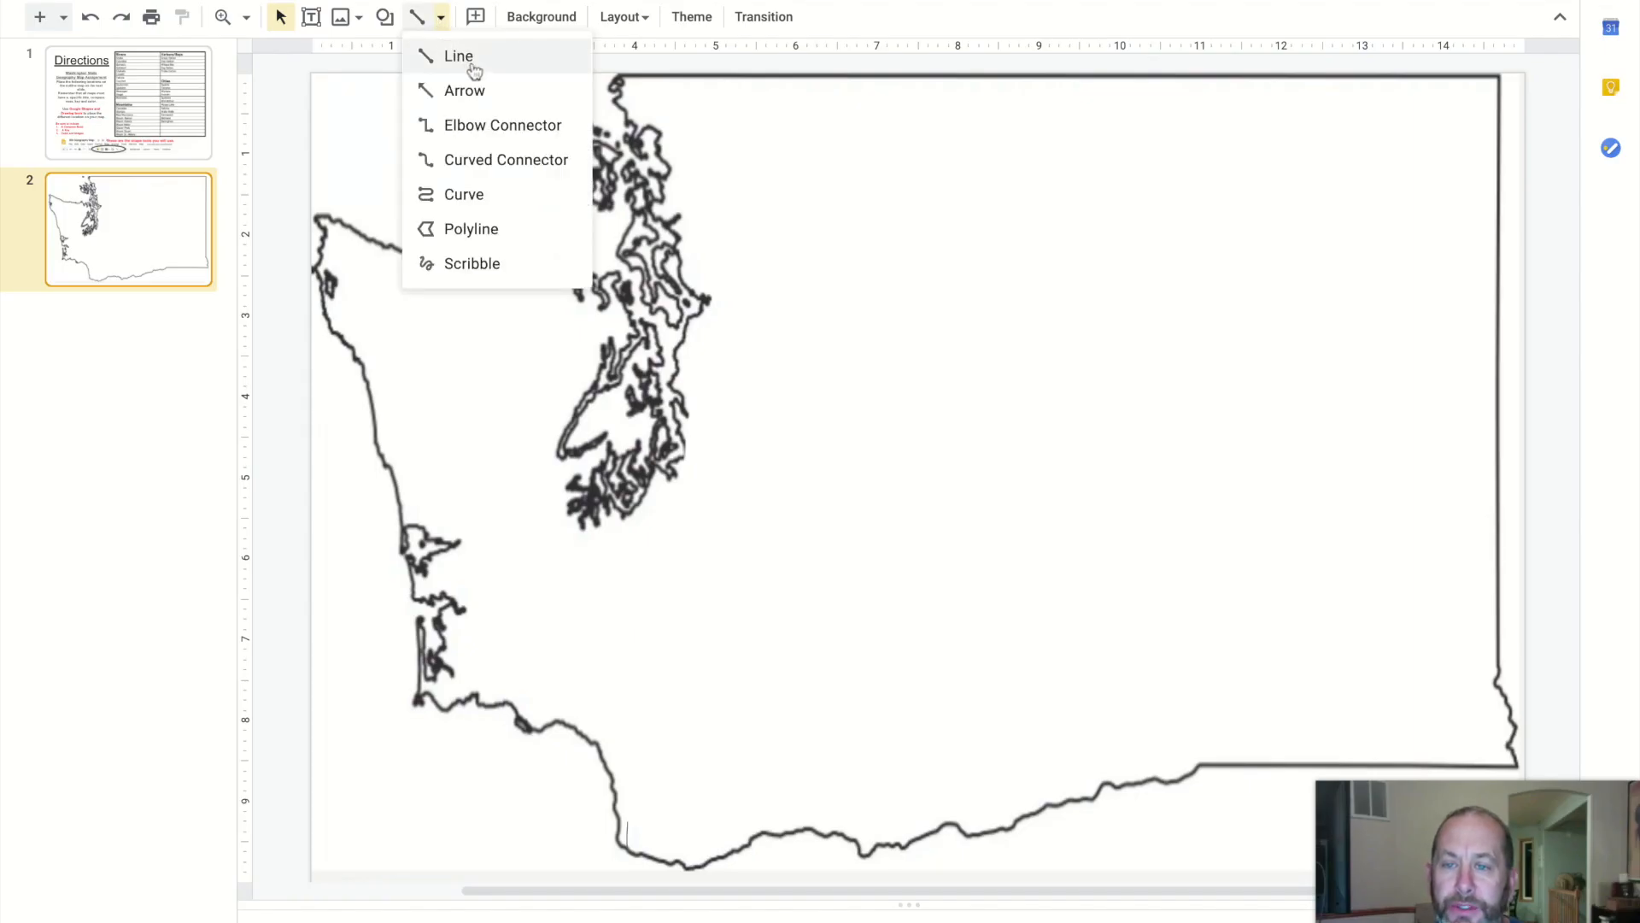
click(466, 267)
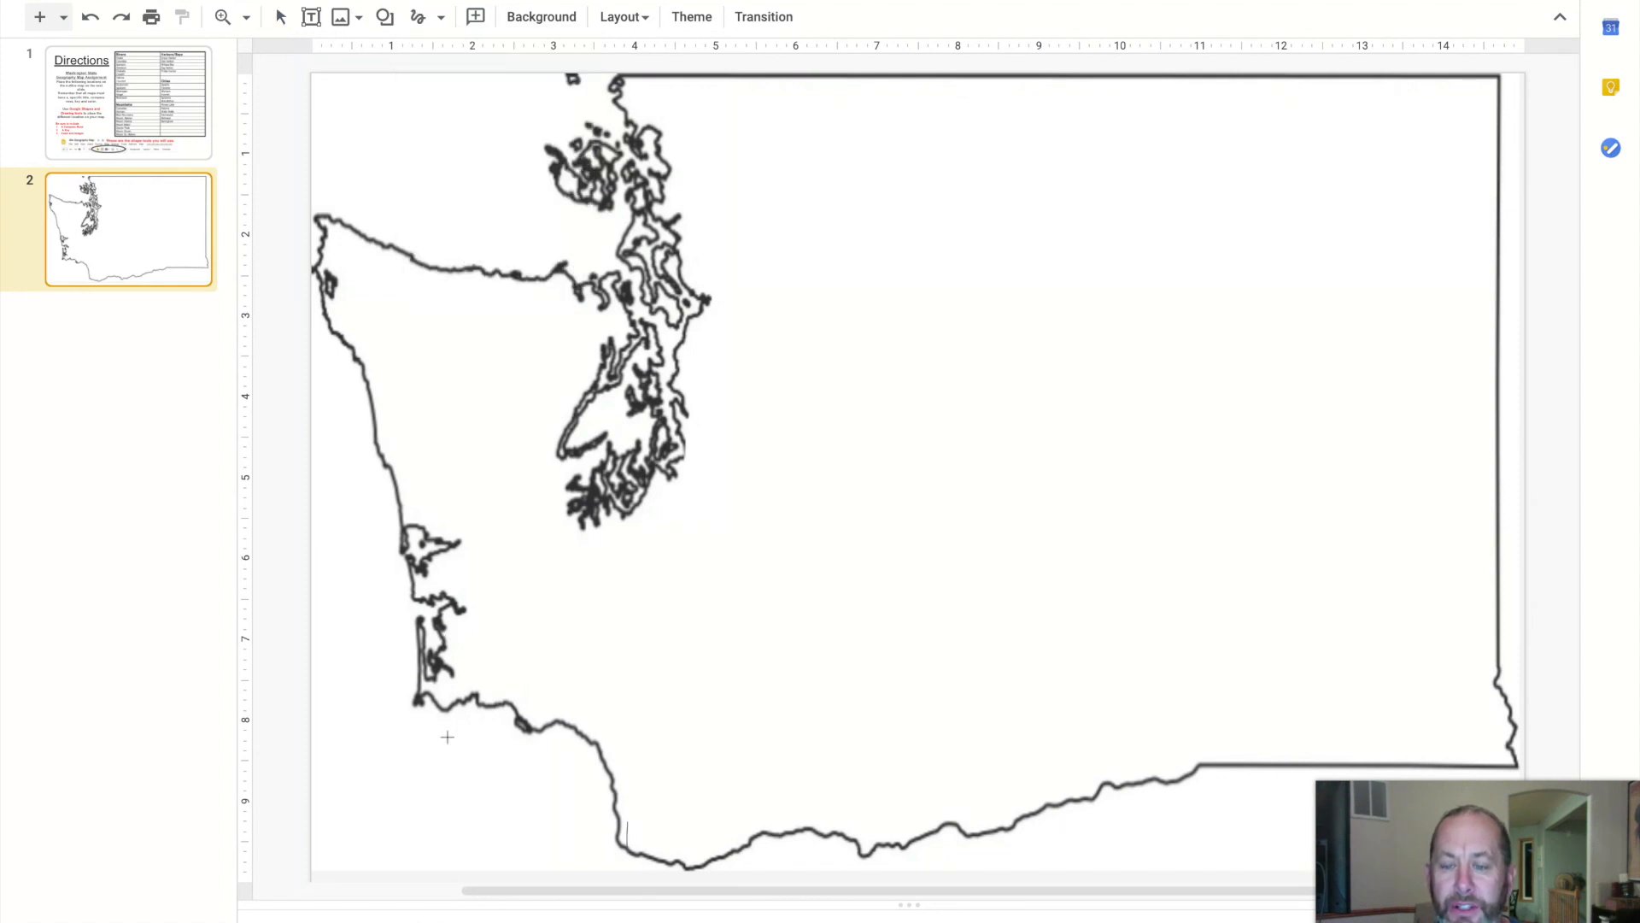
mouse_move(538, 659)
mouse_down()
mouse_move(763, 520)
mouse_move(925, 476)
mouse_move(1067, 498)
mouse_move(1041, 277)
mouse_move(1148, 391)
mouse_move(1234, 367)
mouse_move(1283, 208)
mouse_up()
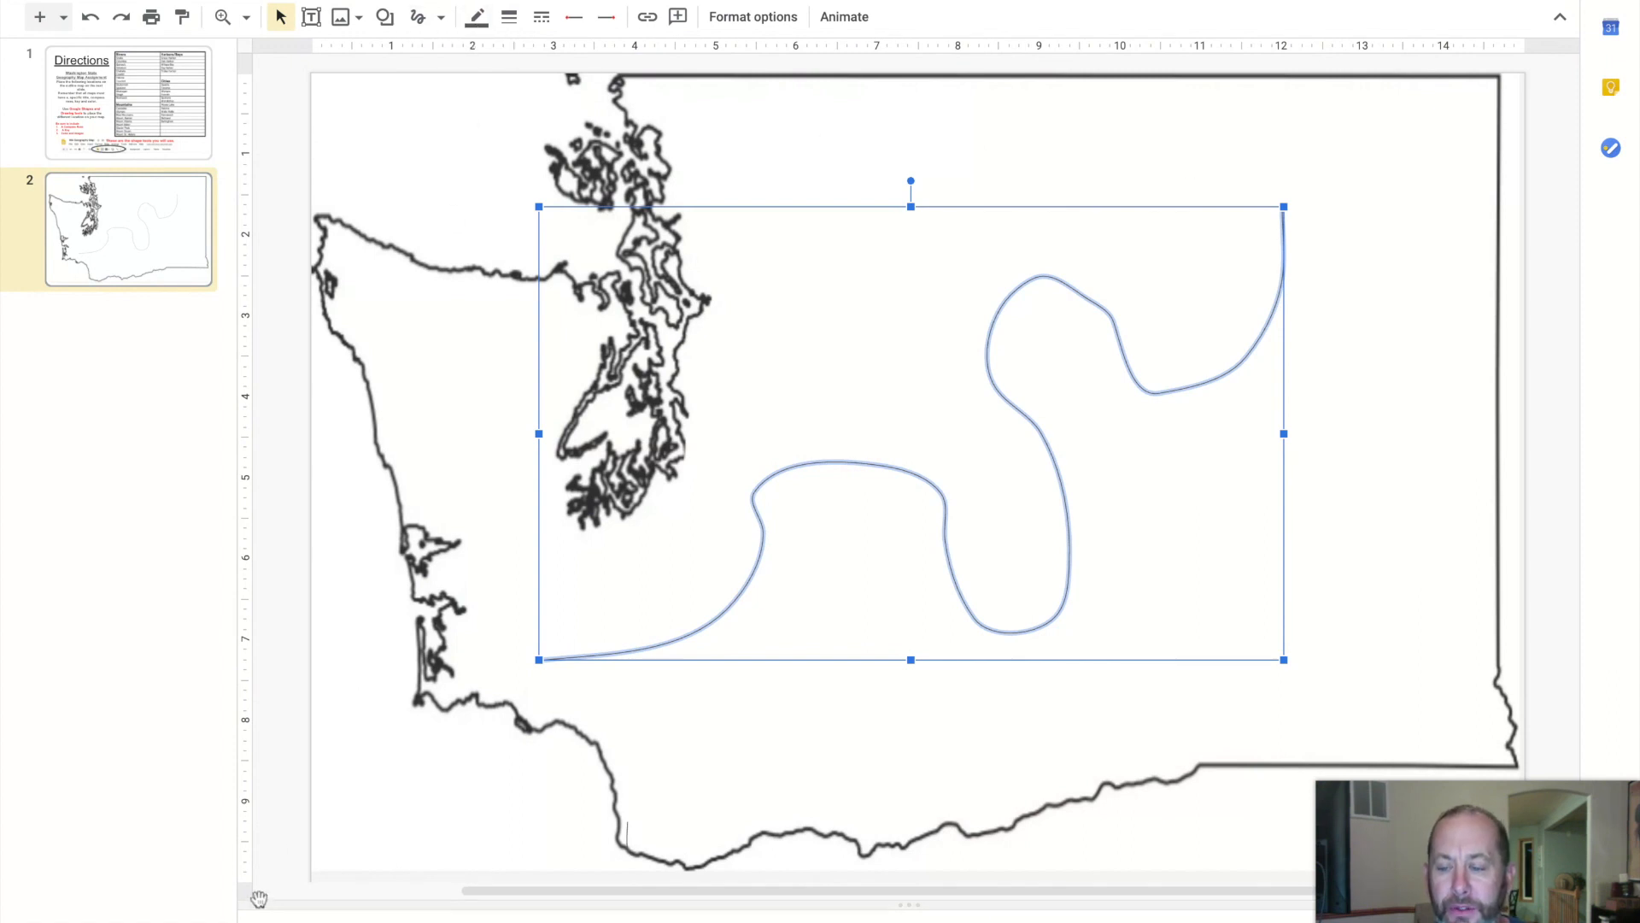
Increase the river line's weight to make it thicker
click(82, 913)
mouse_move(455, 2)
mouse_down()
mouse_move(455, 25)
mouse_move(632, 38)
mouse_move(457, 49)
mouse_up()
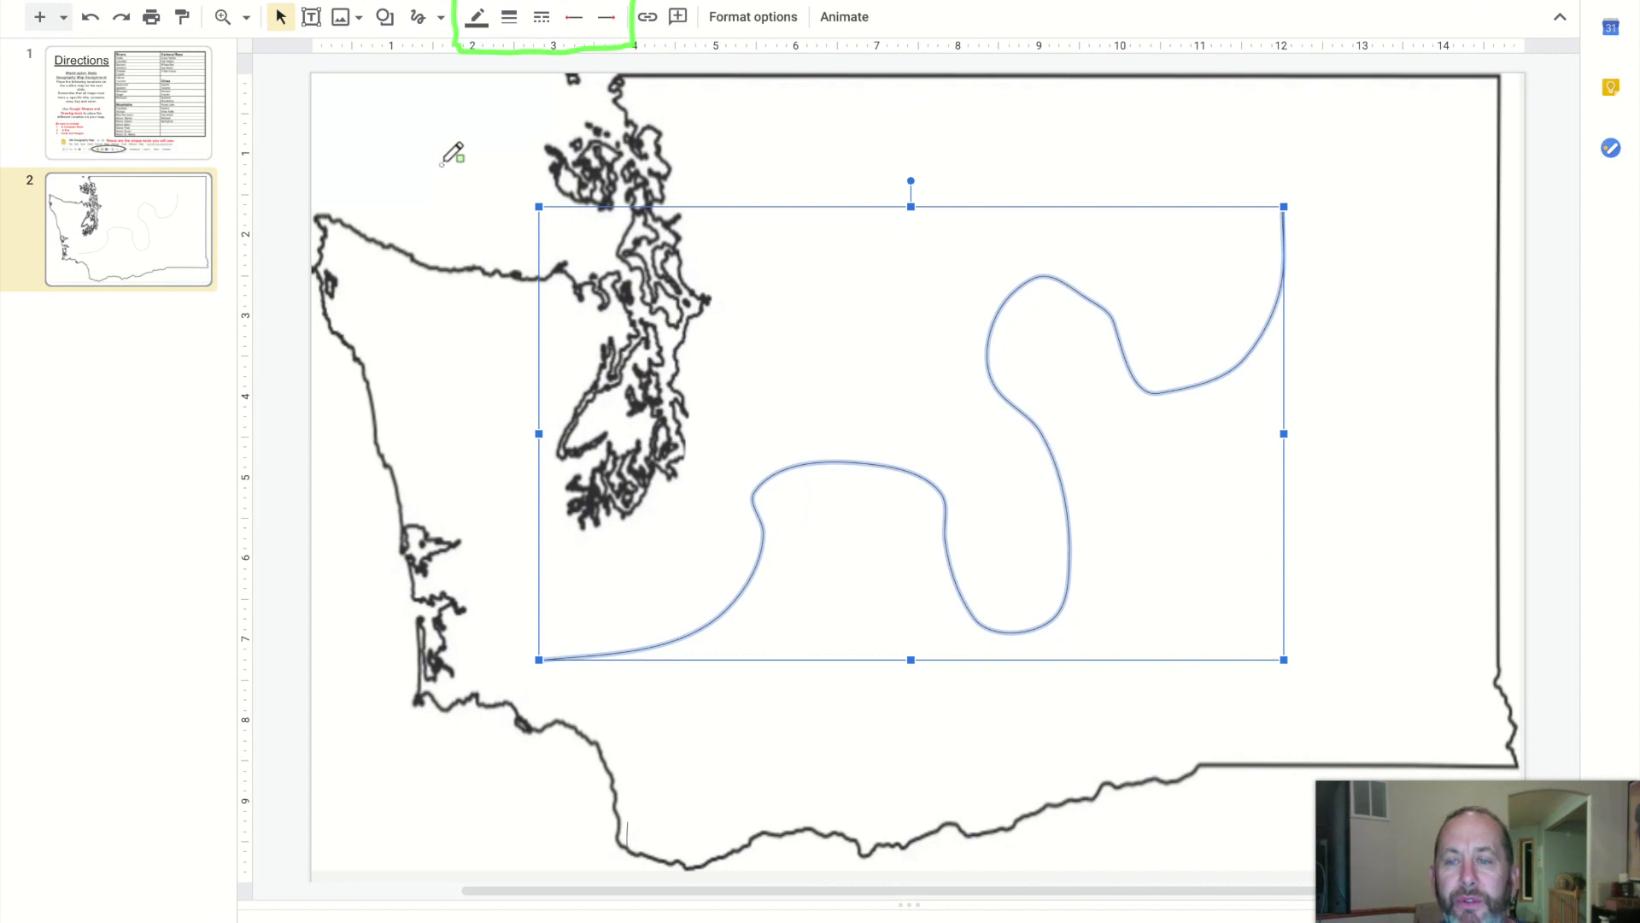
mouse_move(223, 920)
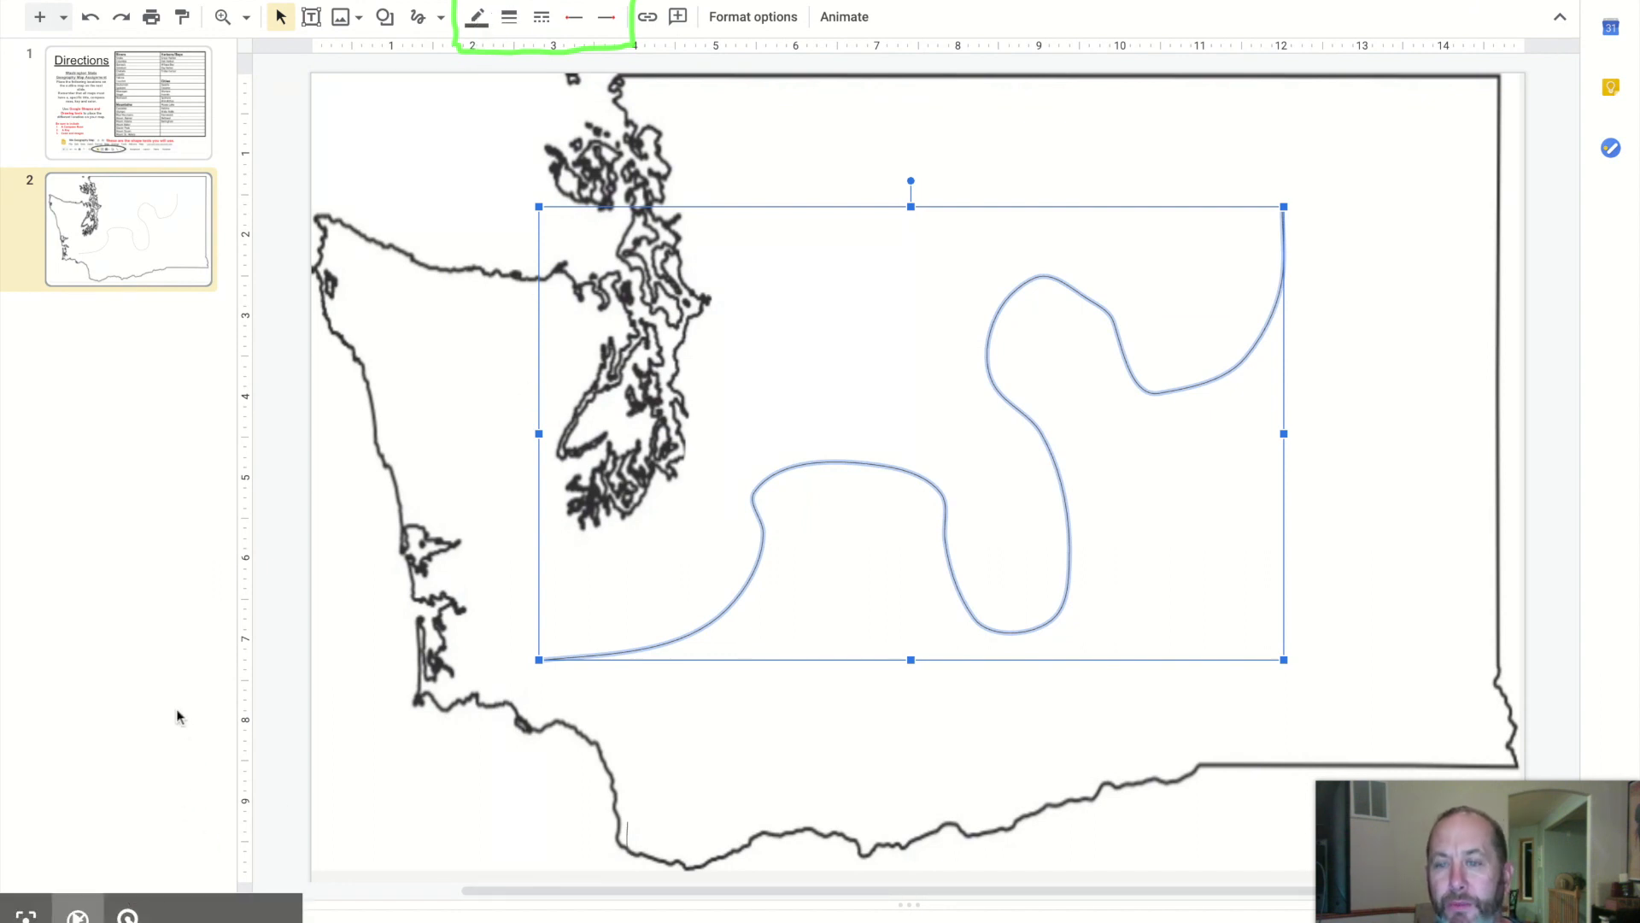
click(509, 16)
click(545, 164)
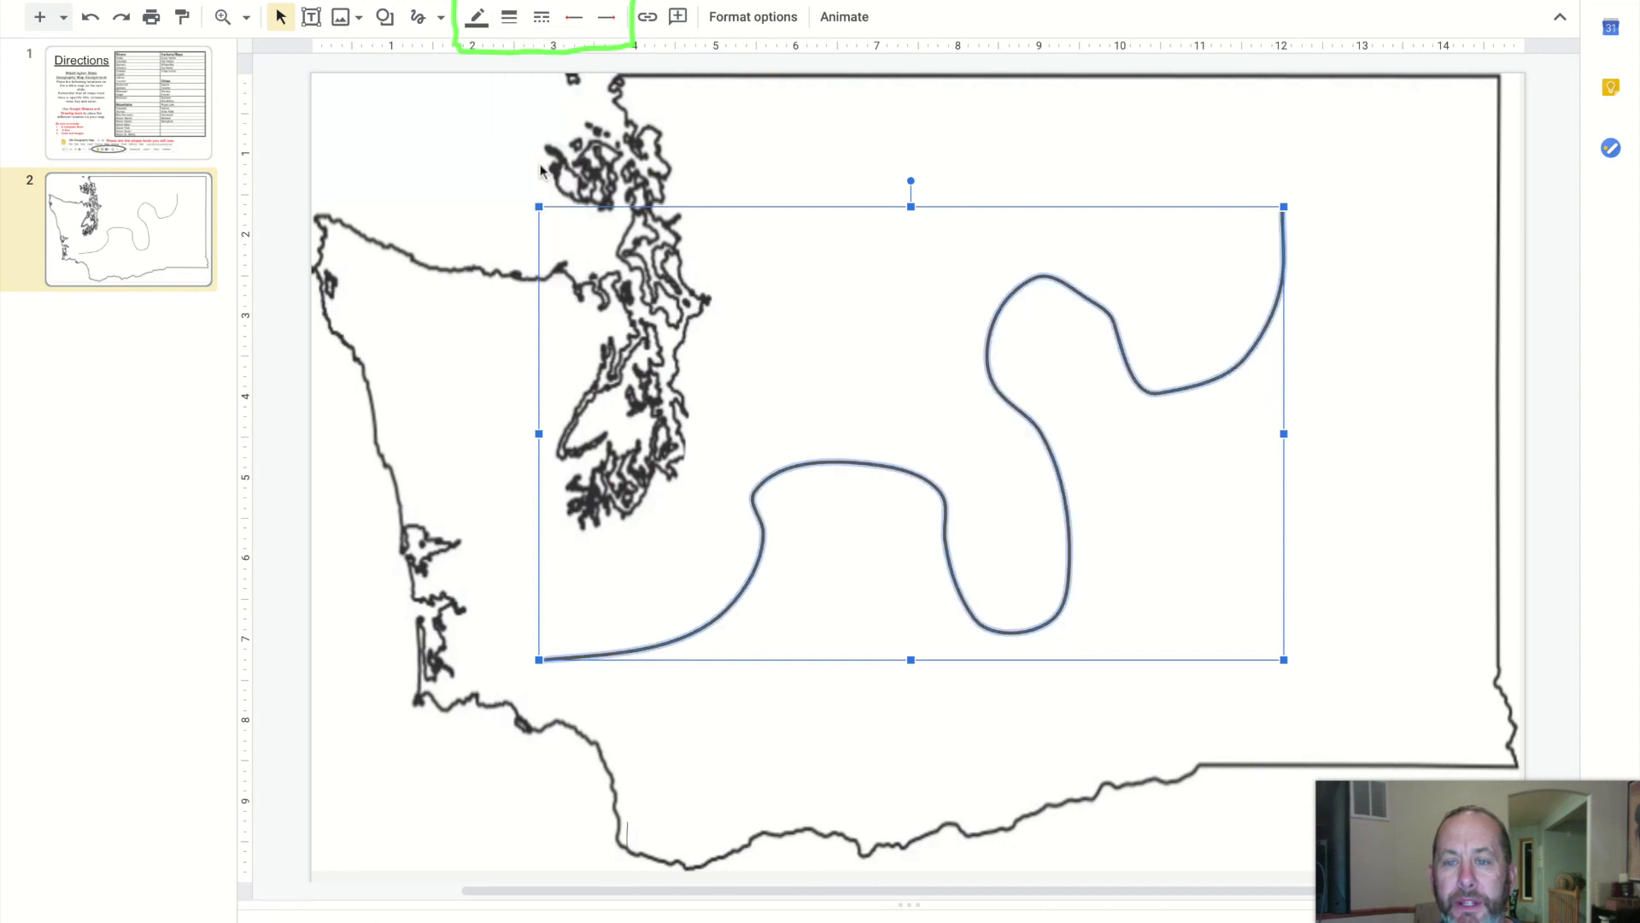
Change the river line's color to blue and deselect it
scroll(543, 168, left, 2)
click(477, 16)
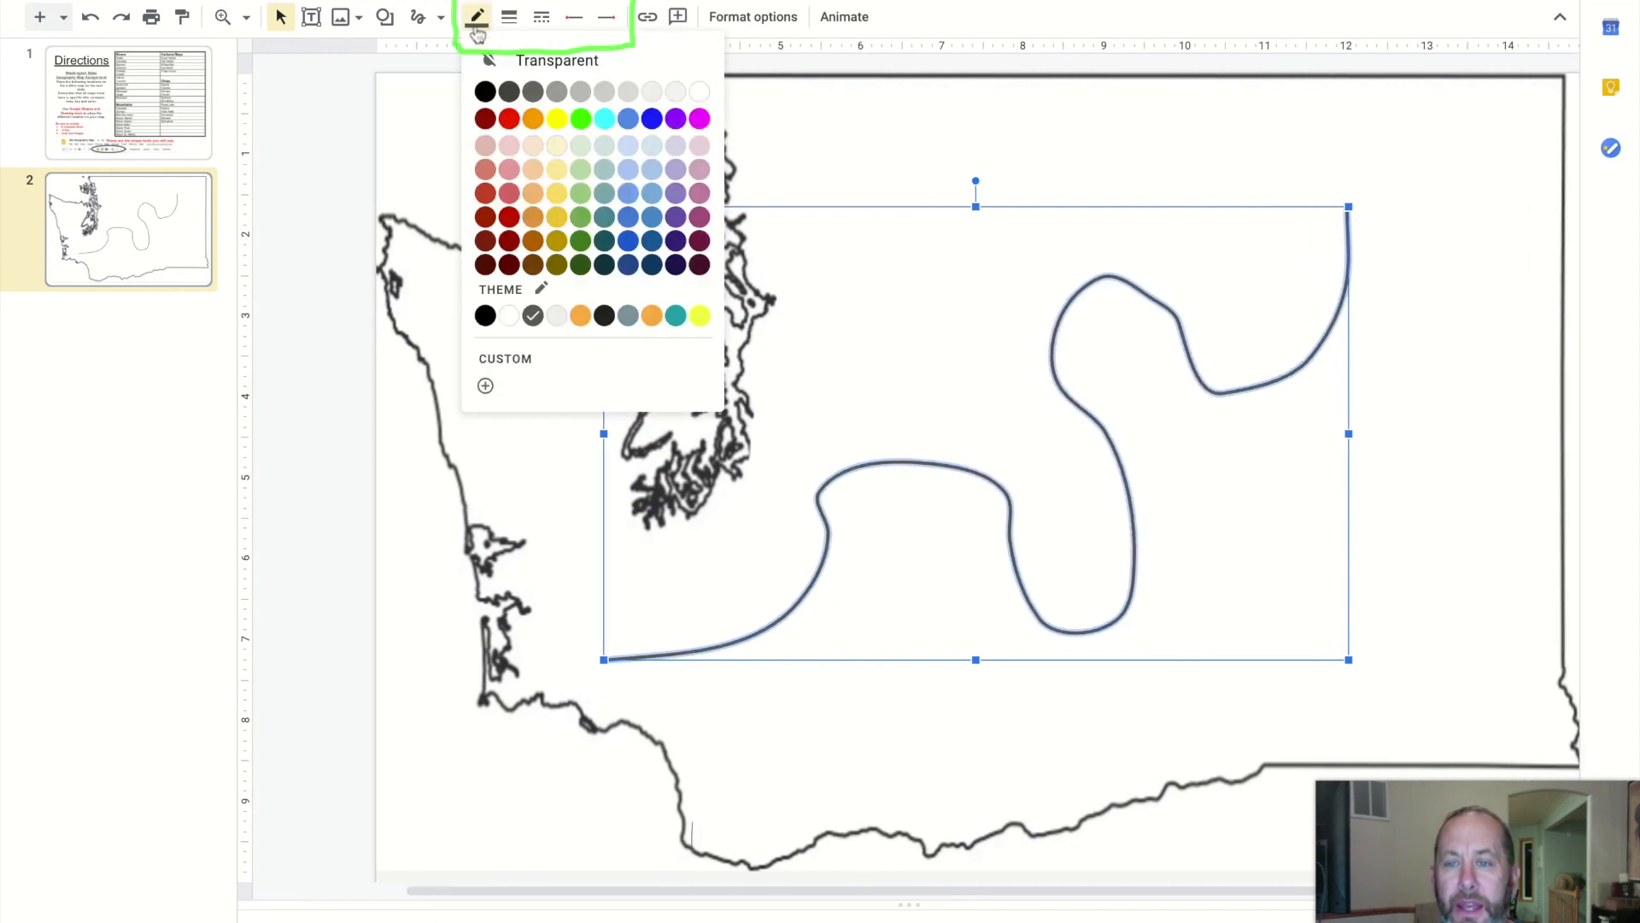
click(626, 120)
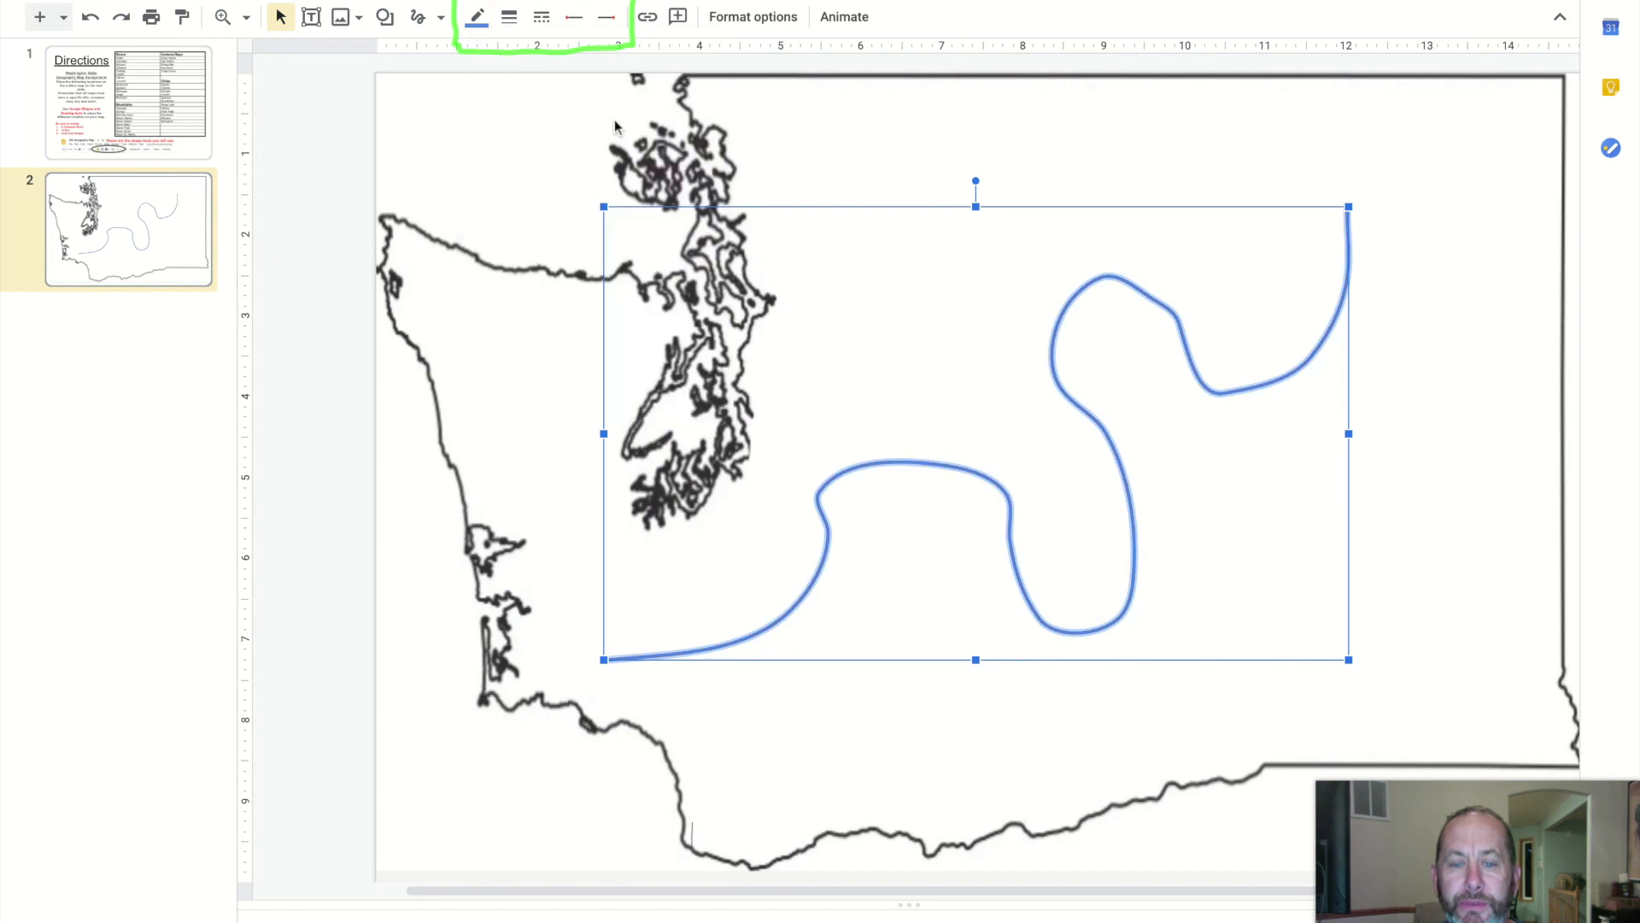
click(1425, 413)
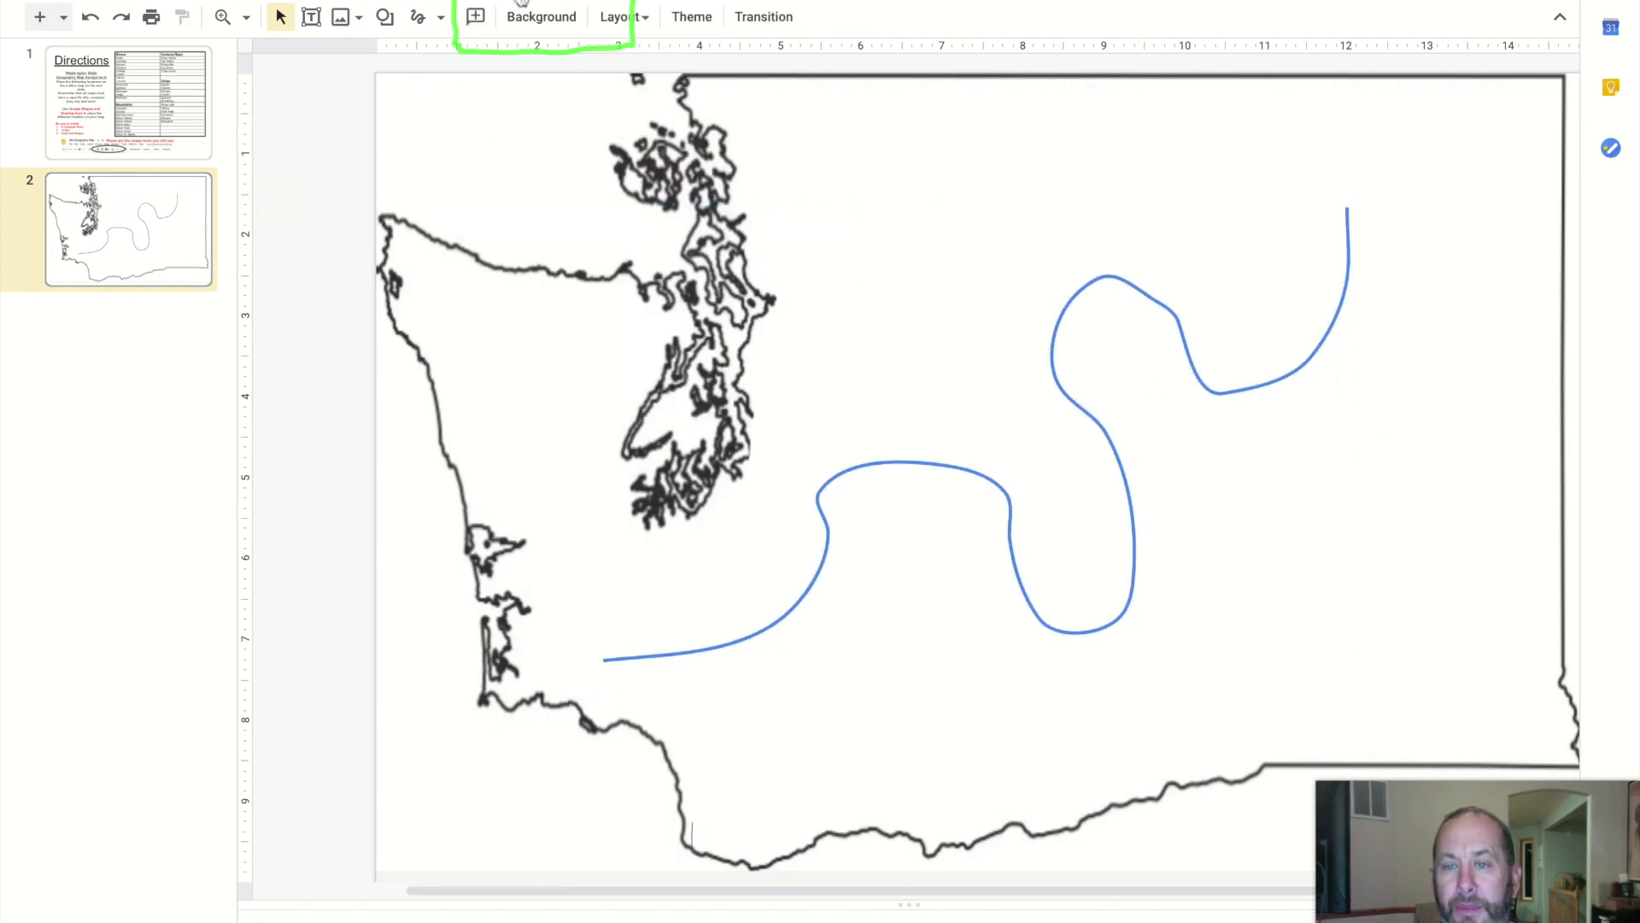
Draw a short straight line in the northern part of the map with the Line tool
click(439, 17)
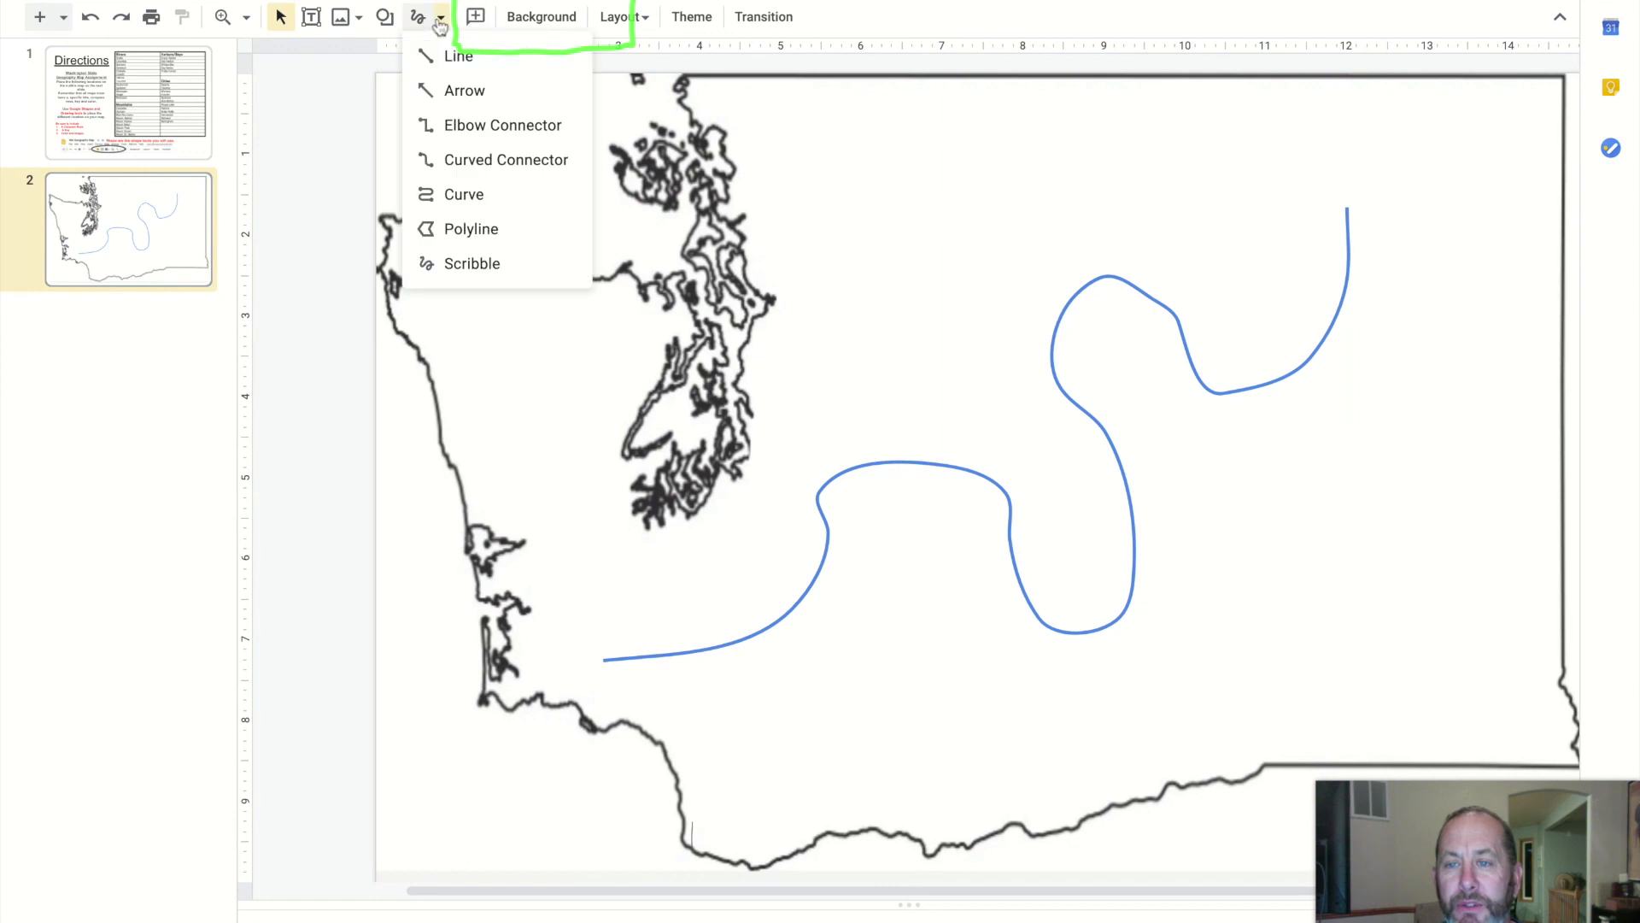
click(448, 54)
drag(855, 224, 1090, 206)
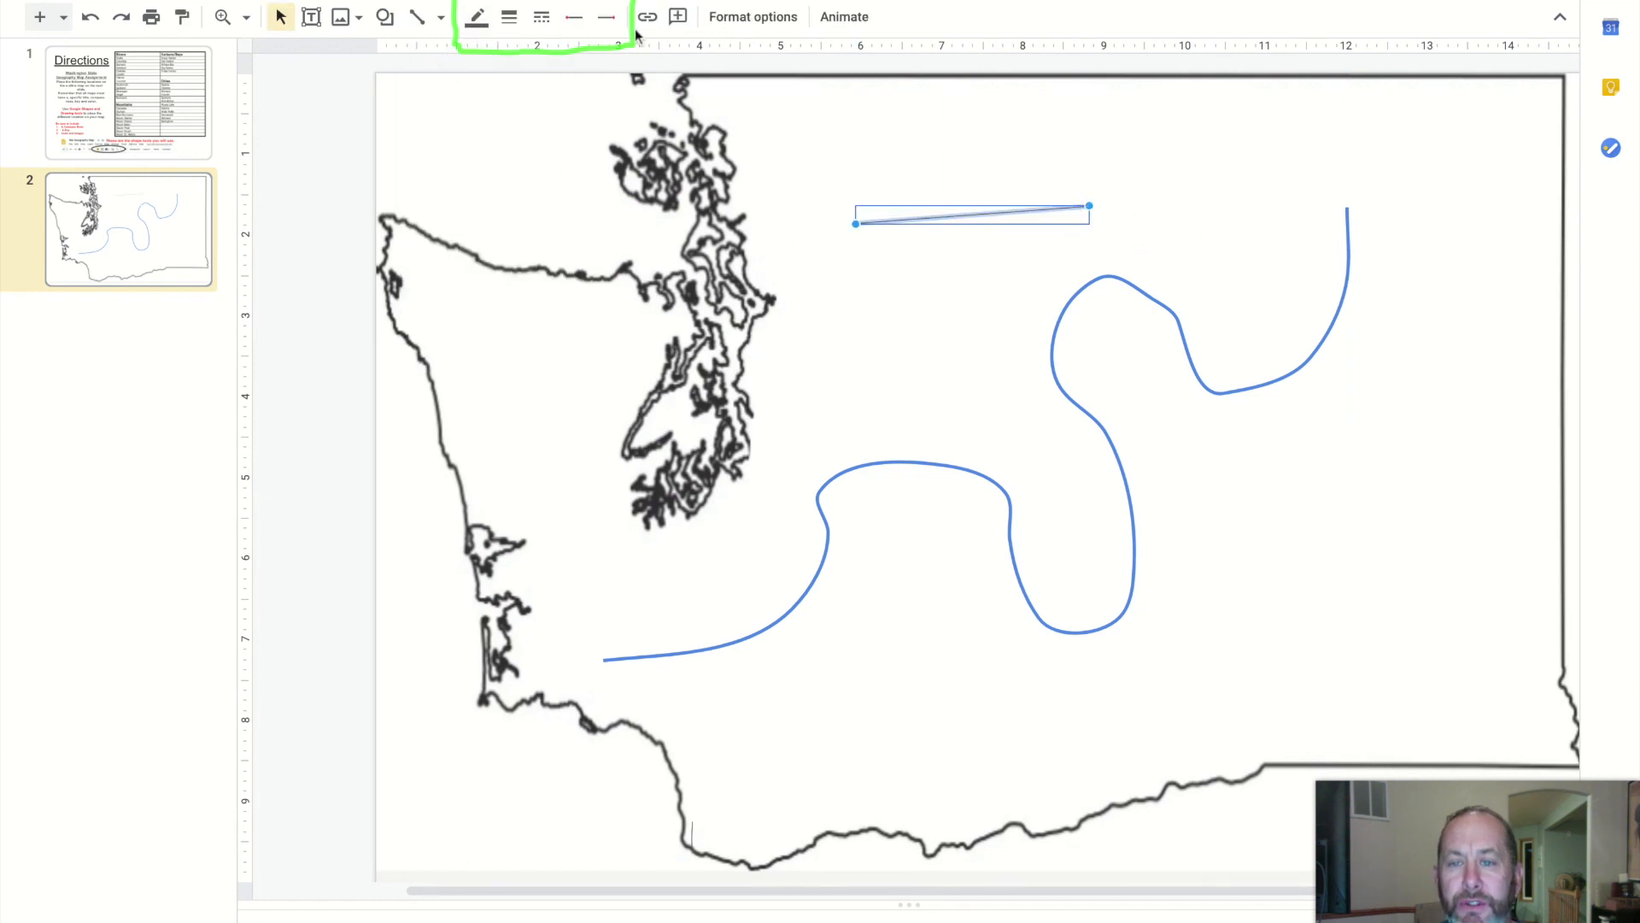
Browse the Shapes, Callouts and Equation categories of the shape menu
click(384, 16)
mouse_move(430, 69)
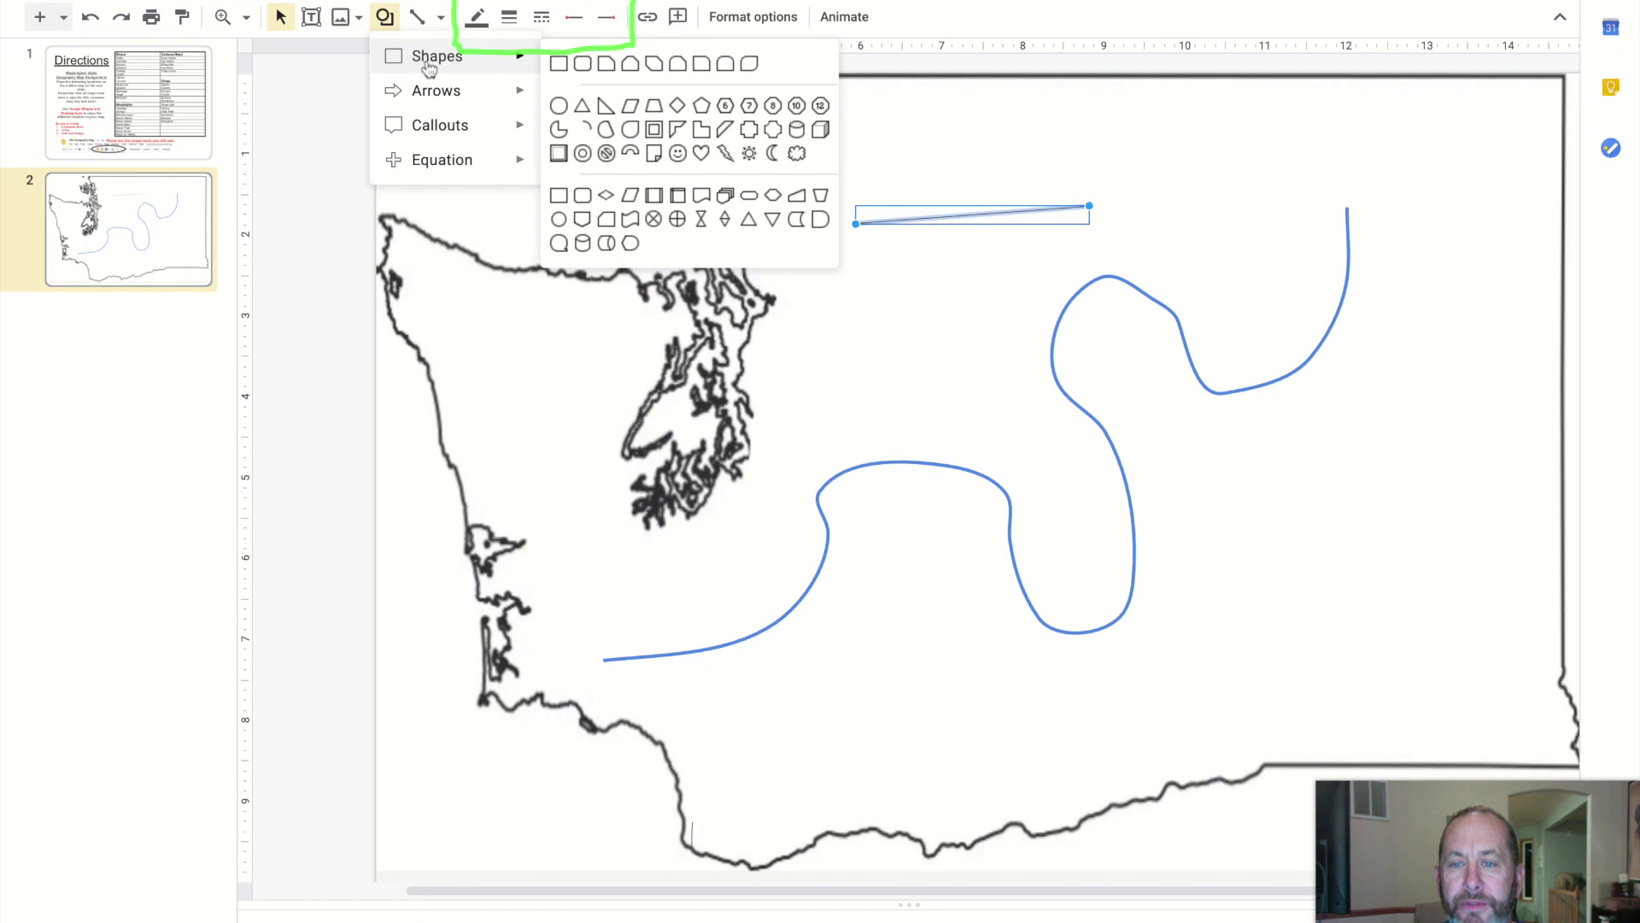
mouse_move(430, 99)
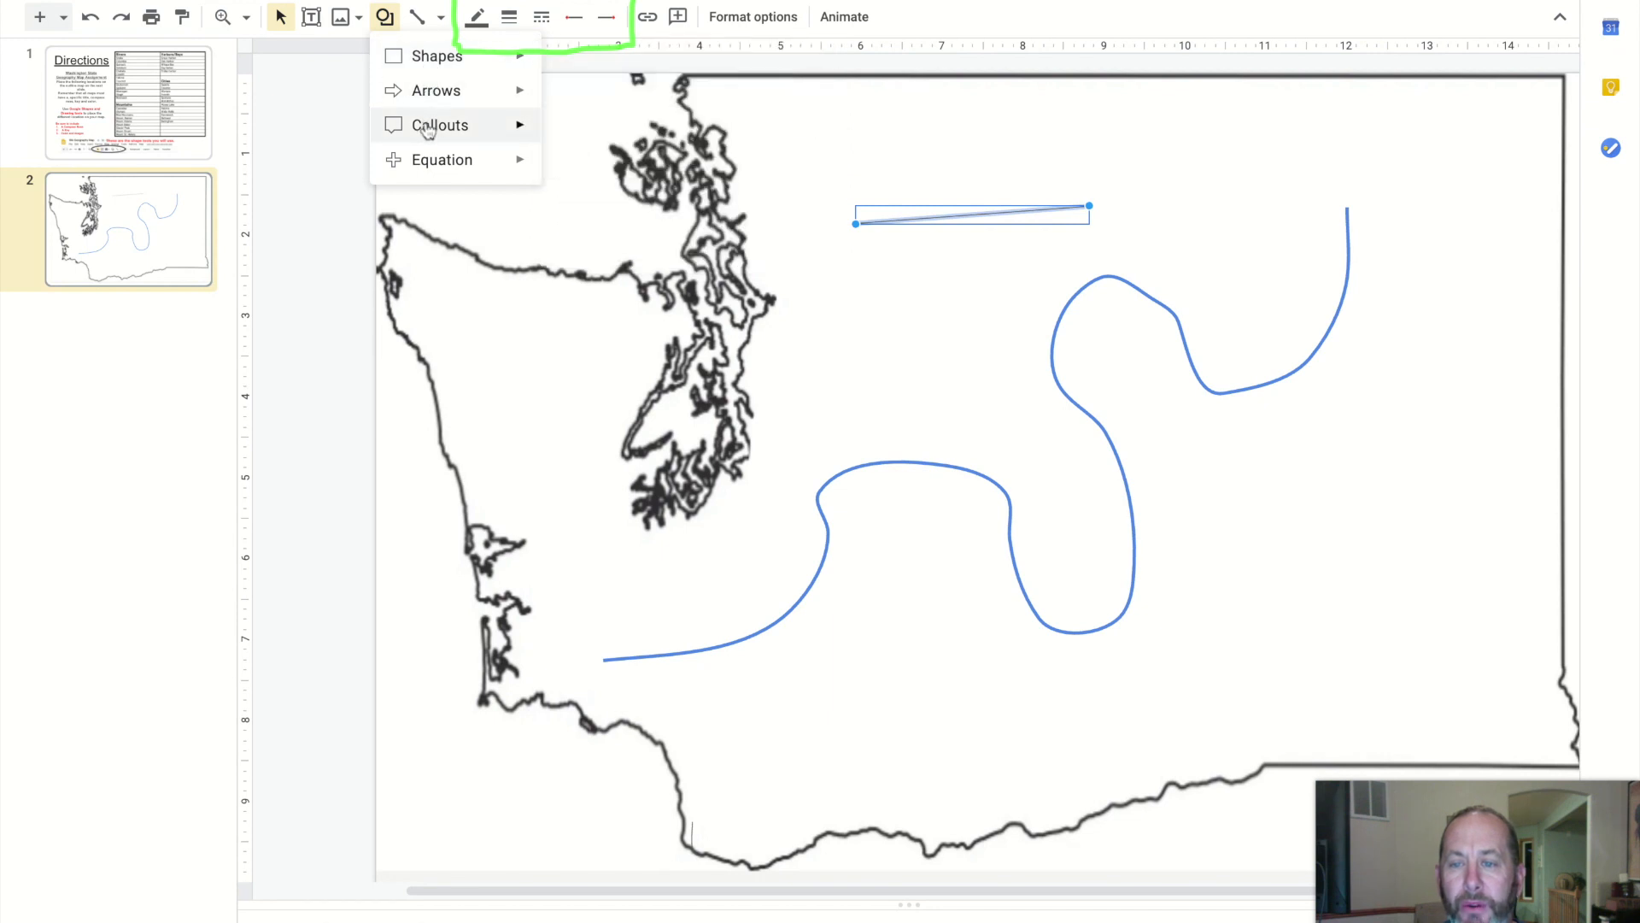
mouse_move(430, 168)
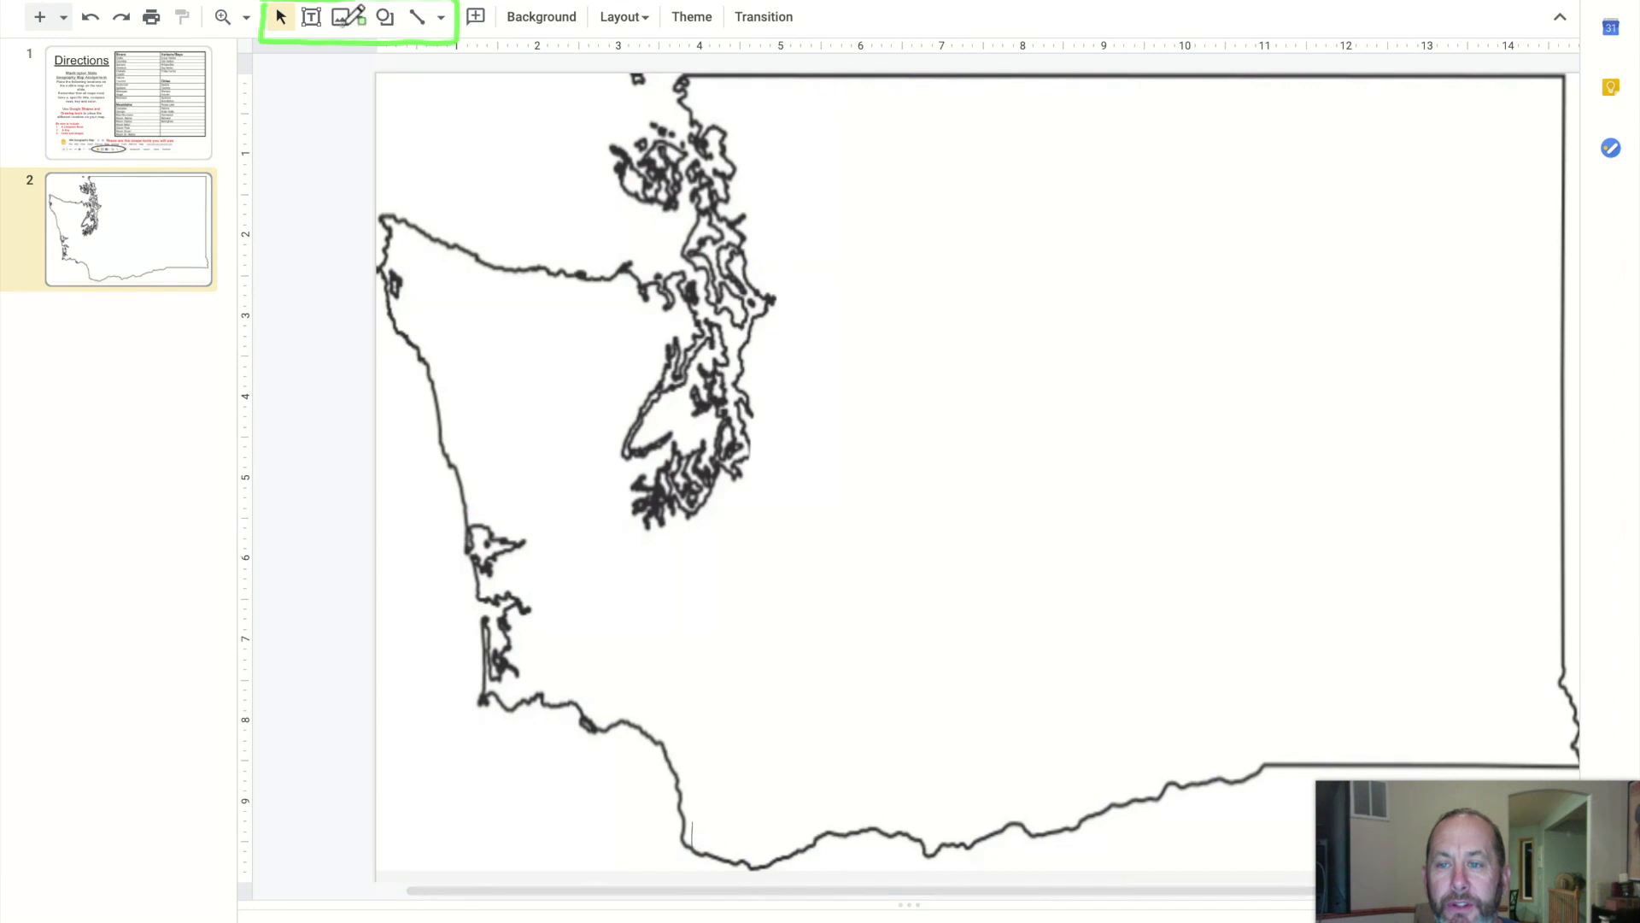
Search the web for a compass rose image and insert the first result onto the map slide
mouse_move(121, 921)
click(92, 921)
click(357, 26)
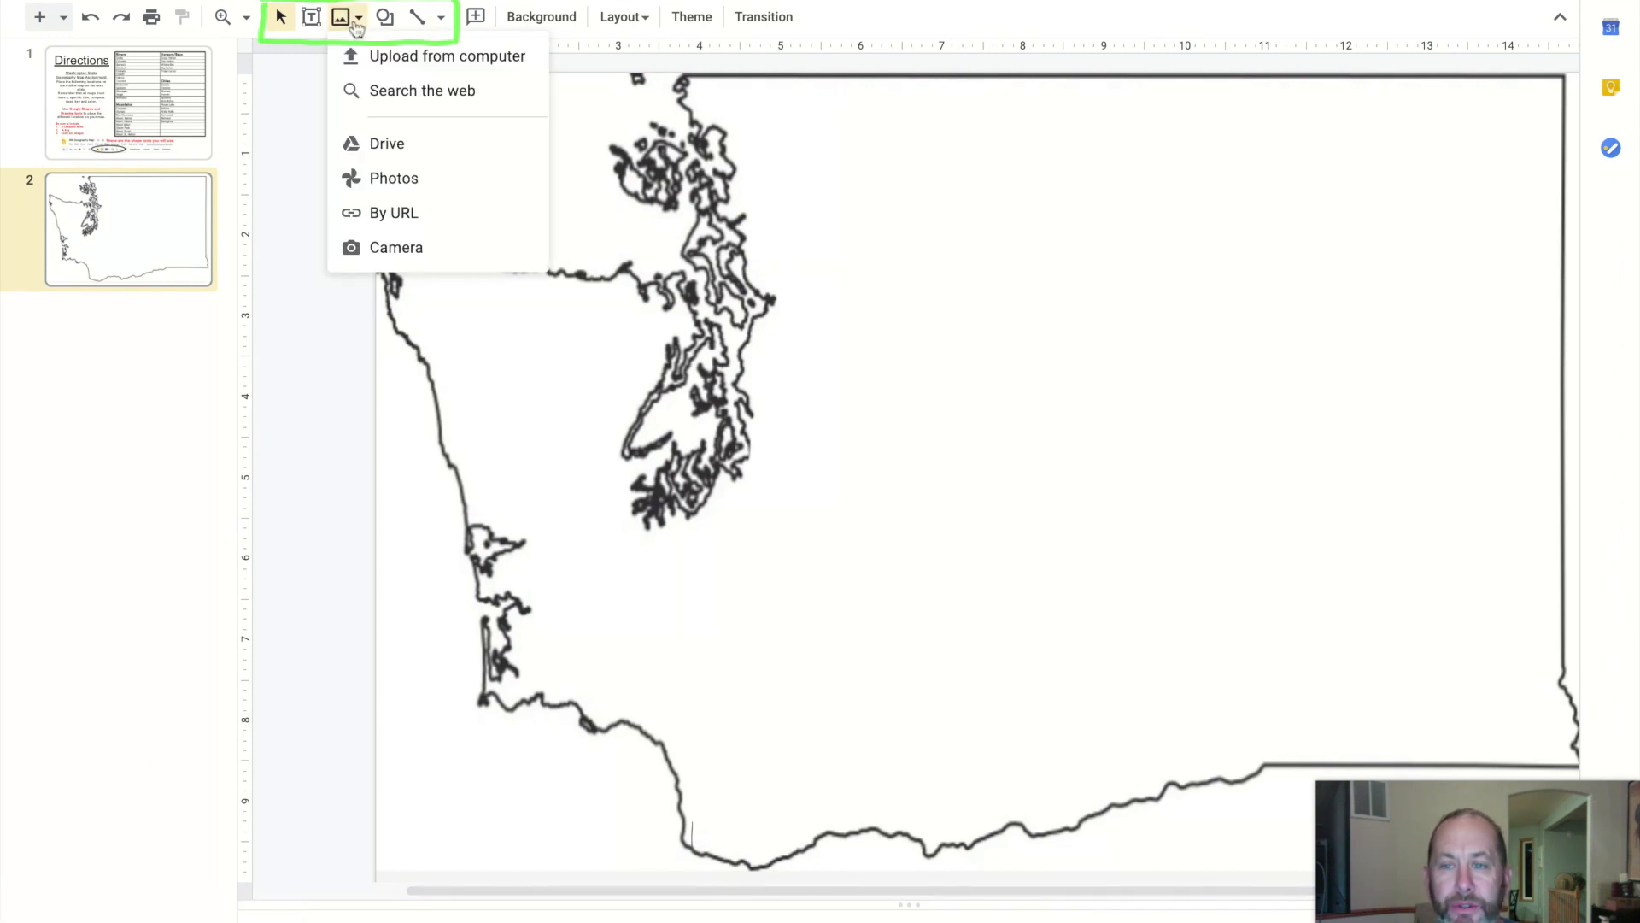
click(430, 92)
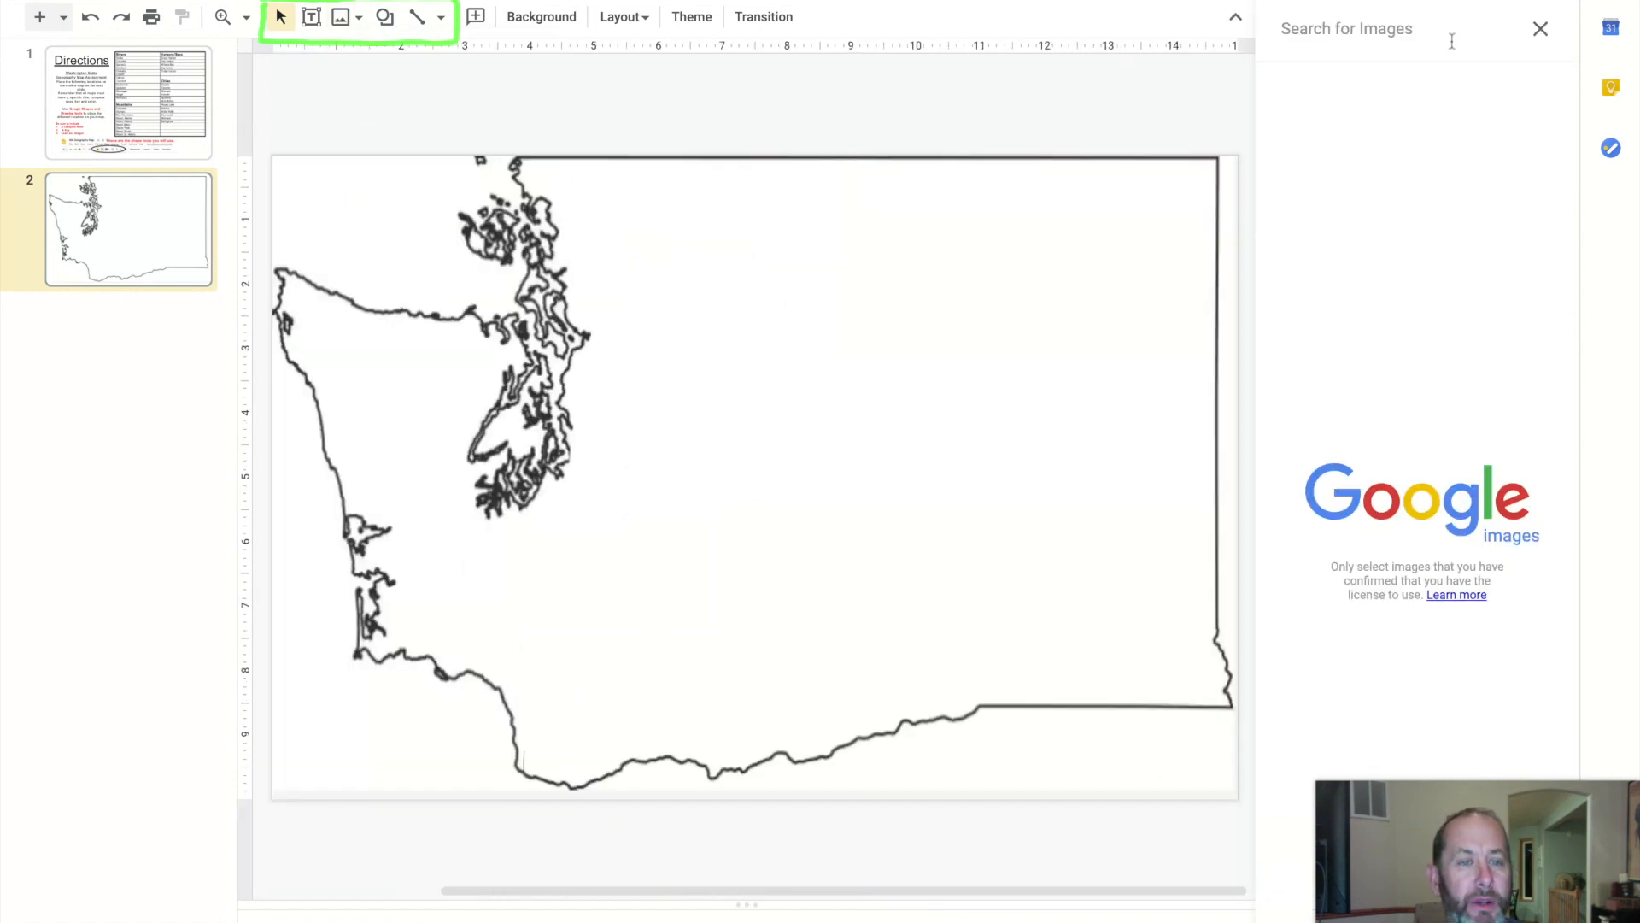
click(1451, 41)
text(co)
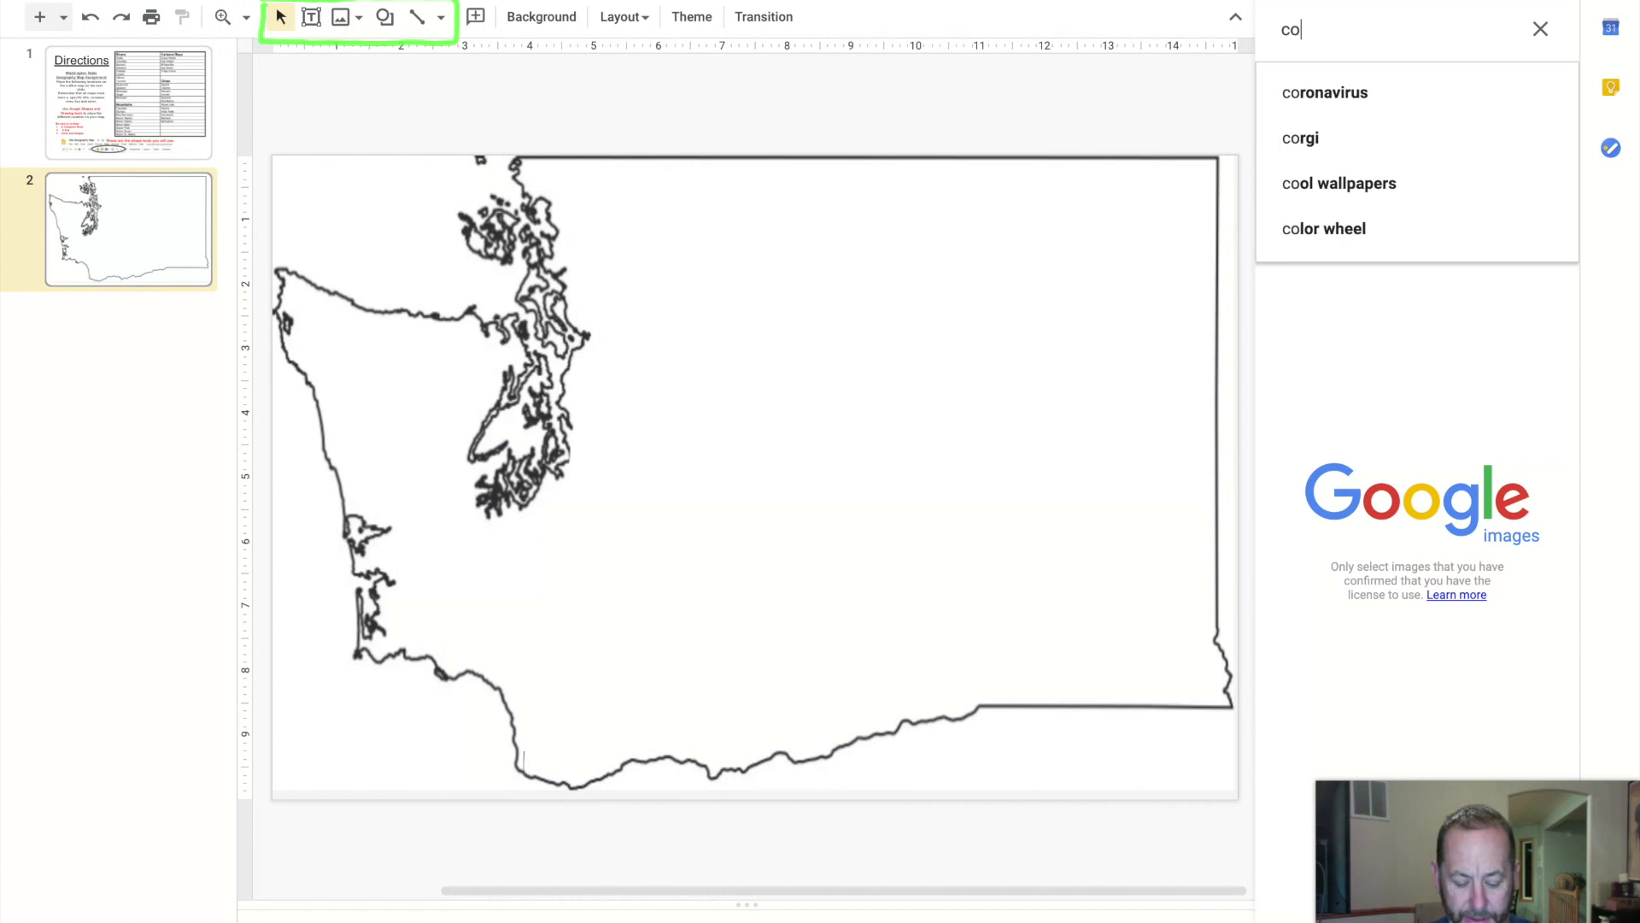
text(mpass ros)
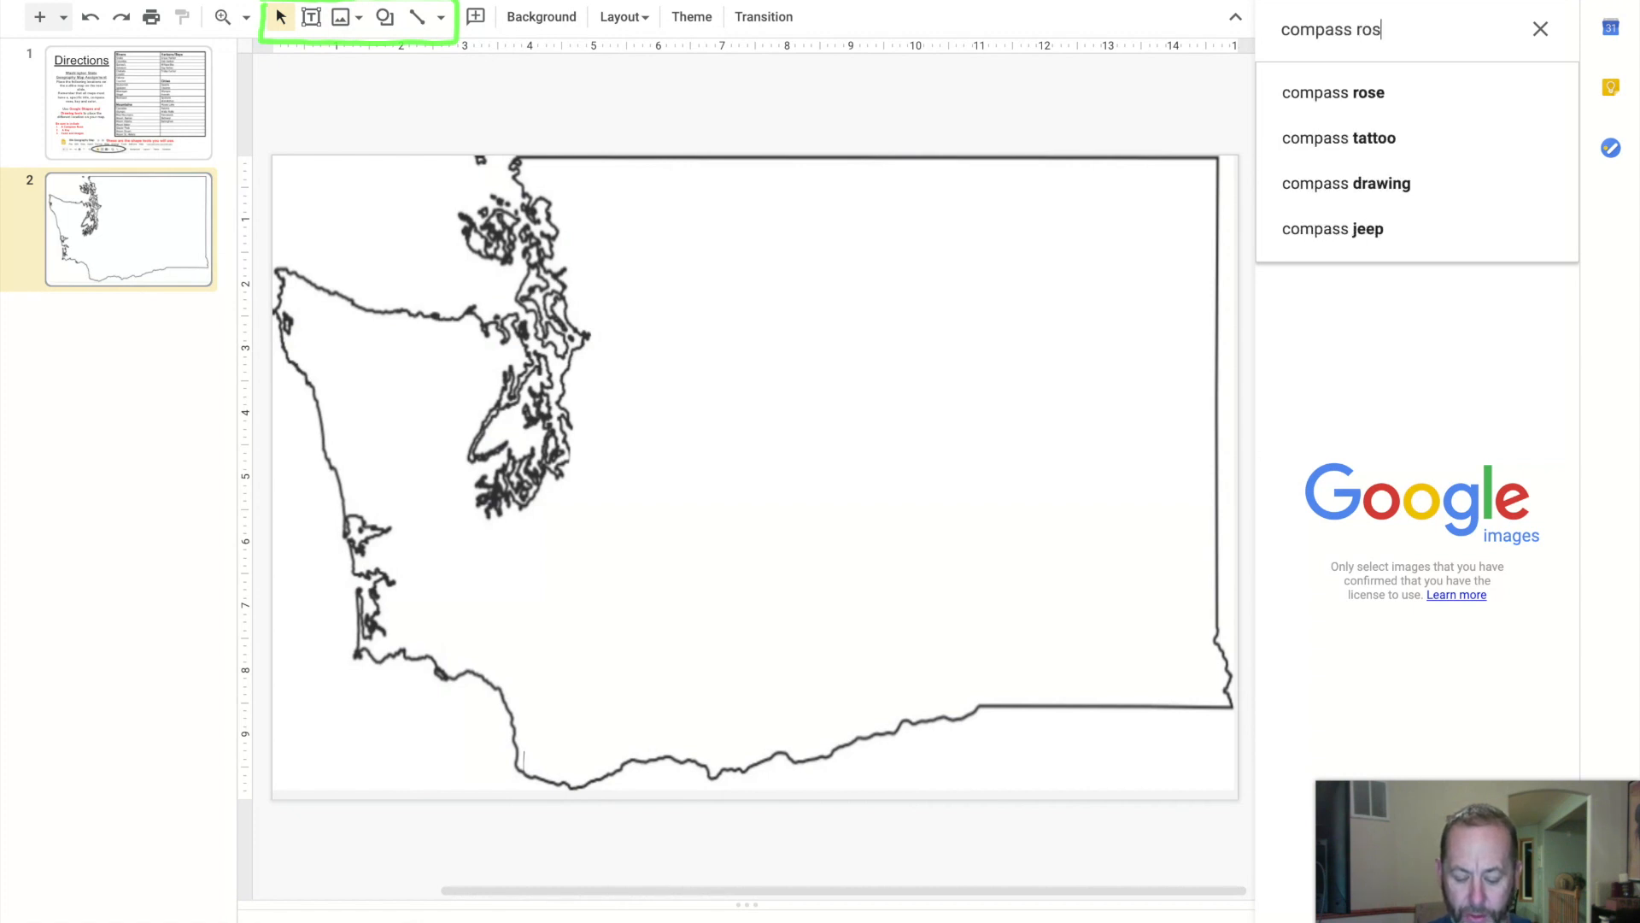
text(e)
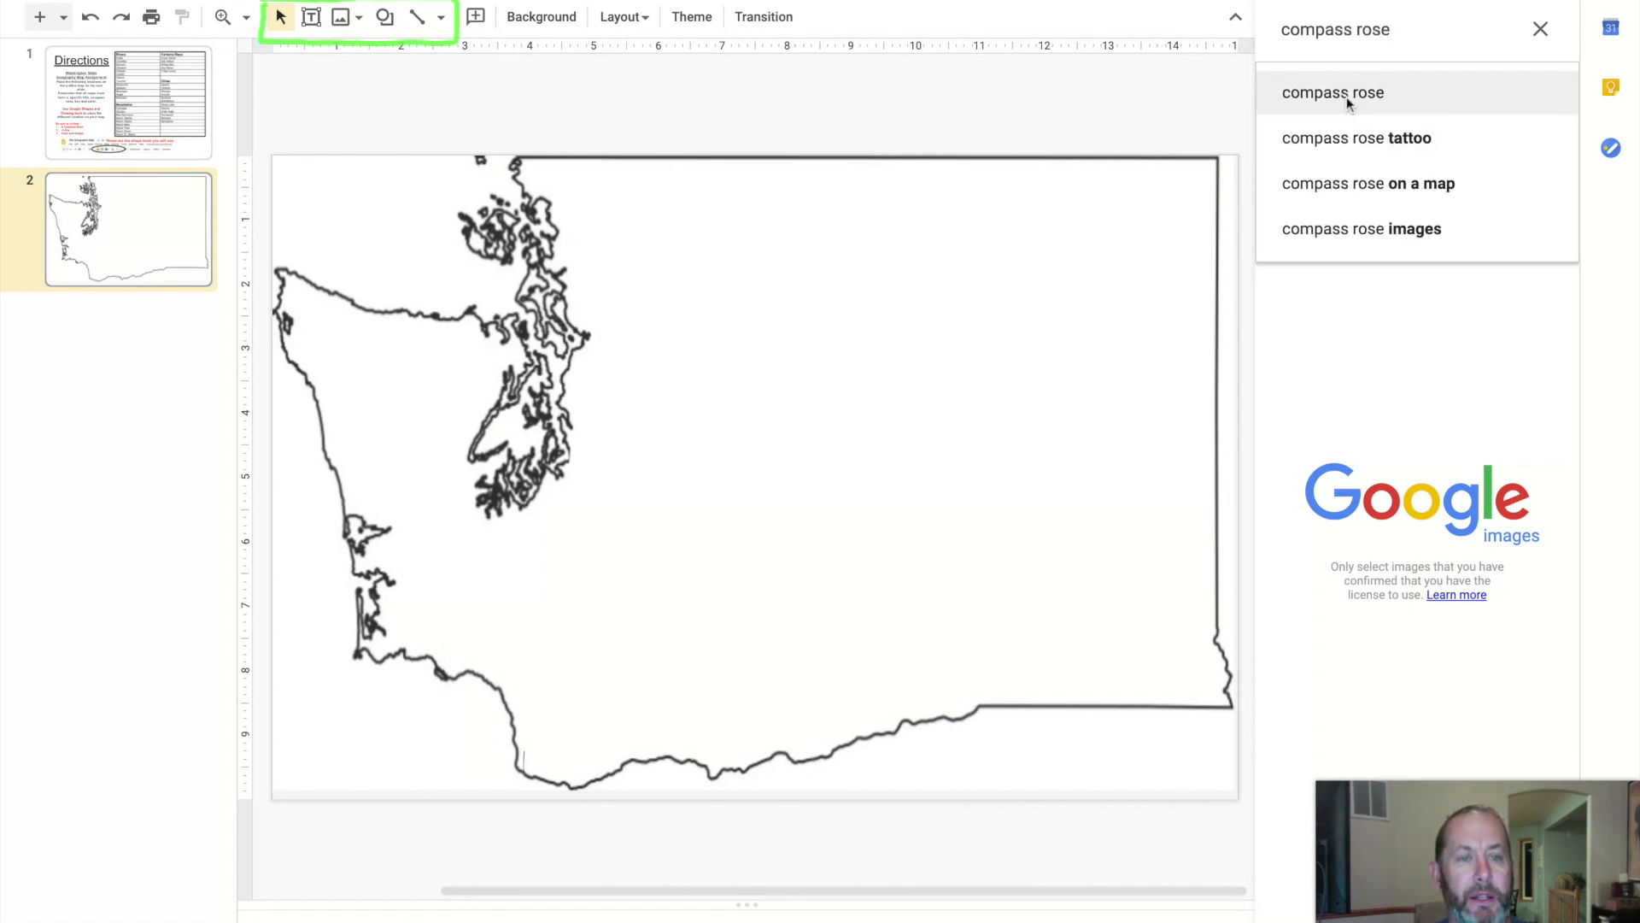
click(1346, 94)
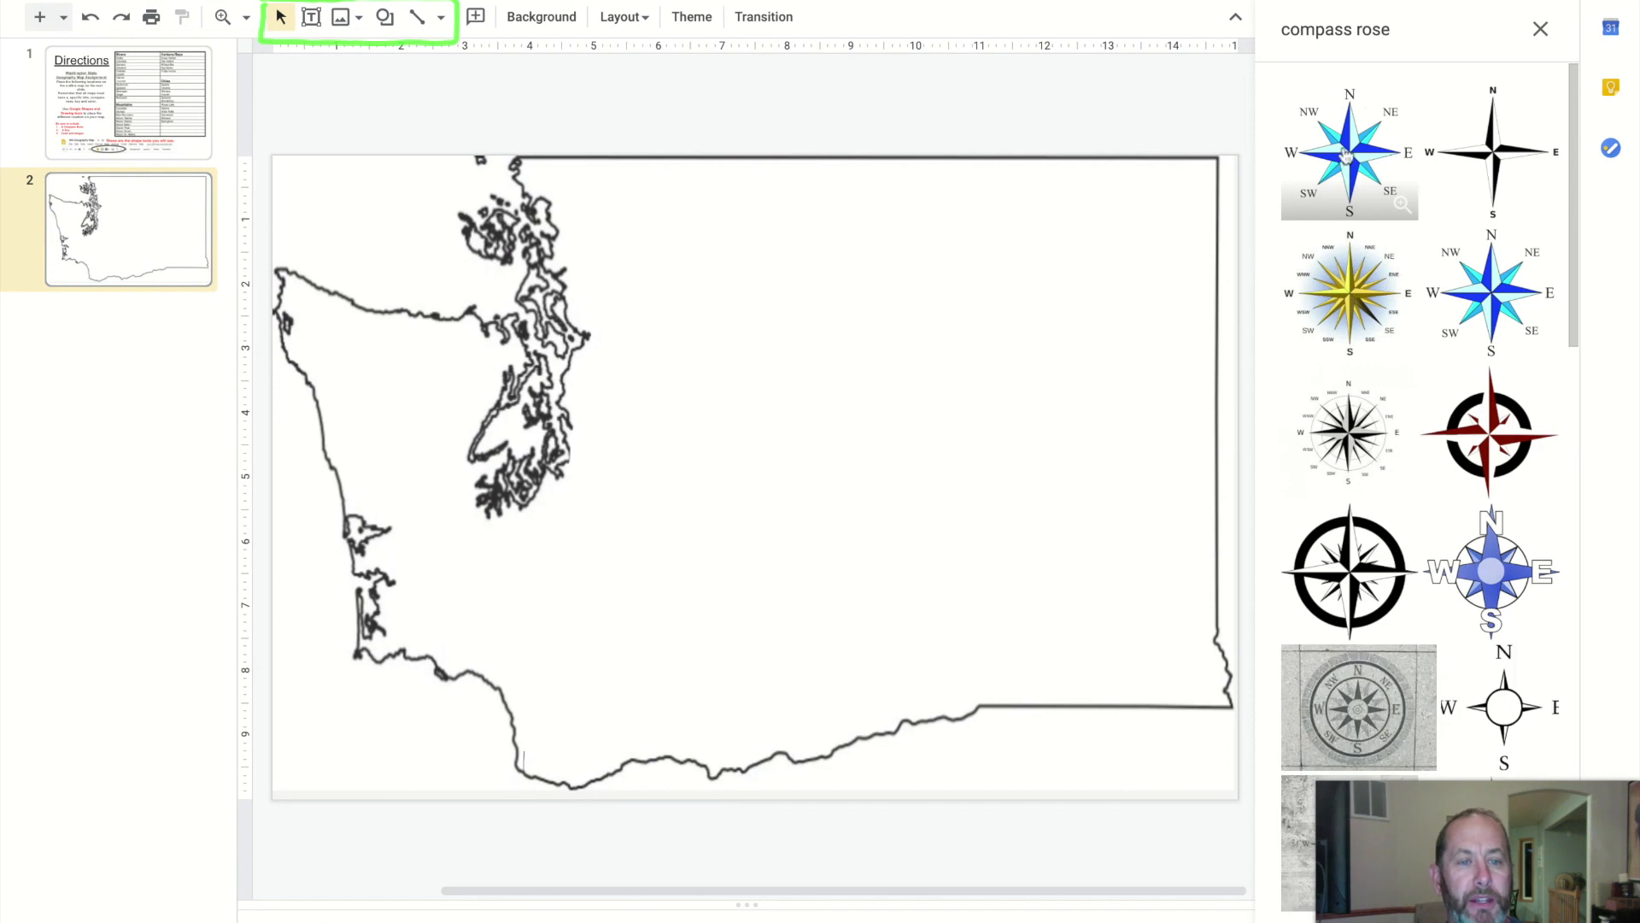
click(1347, 153)
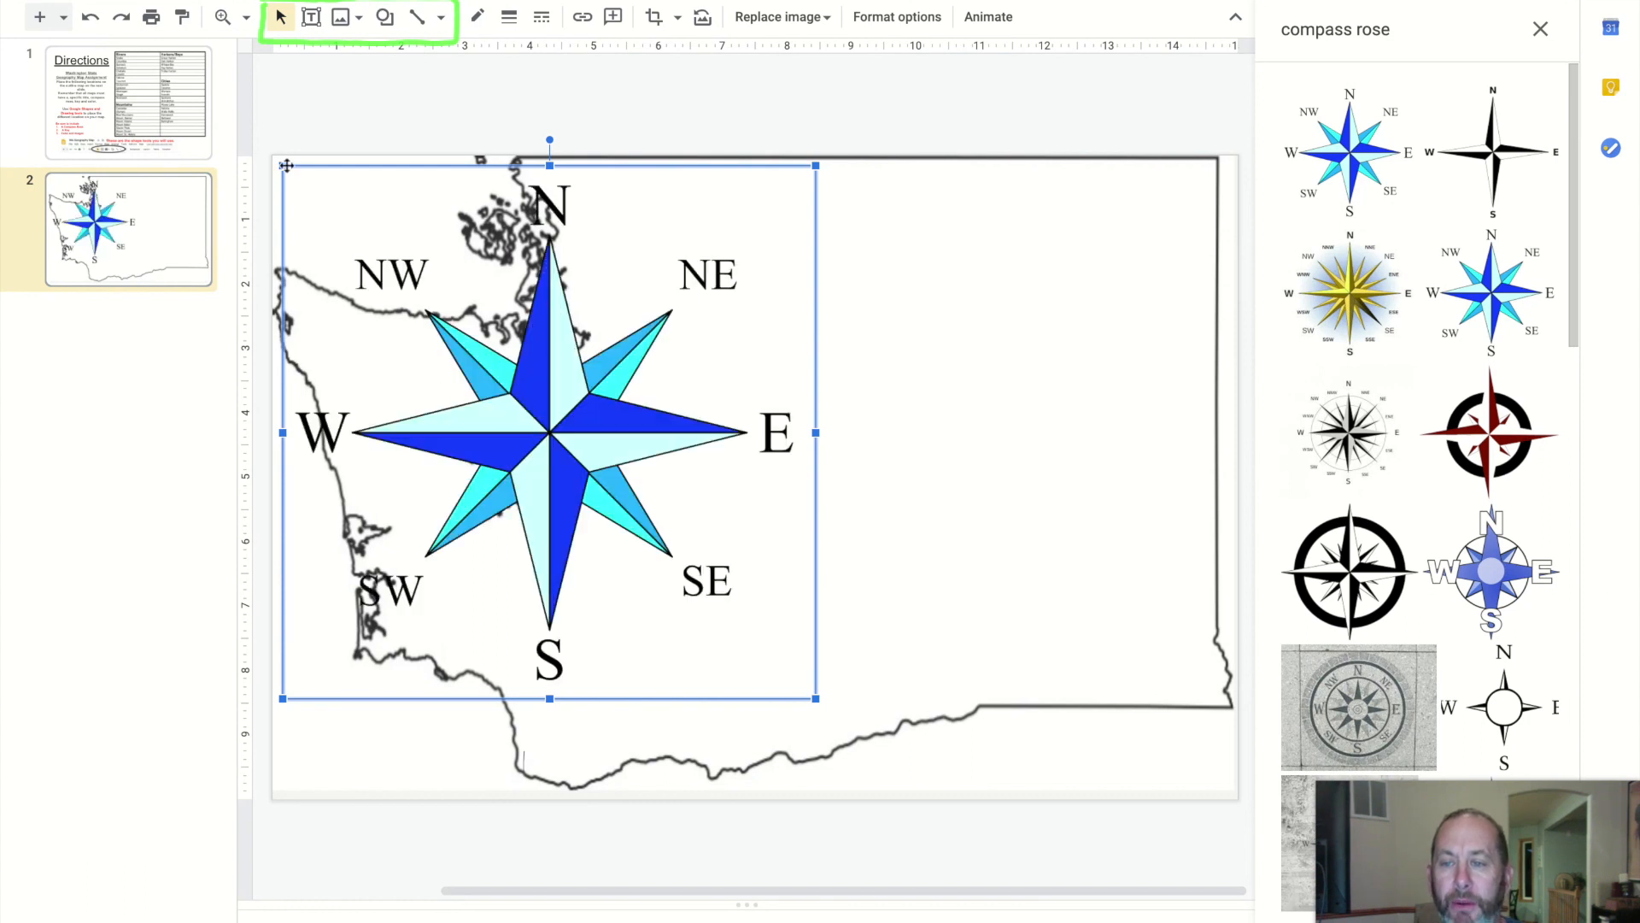
Shrink the compass rose and move it to the lower-left corner of the slide
drag(283, 164, 686, 568)
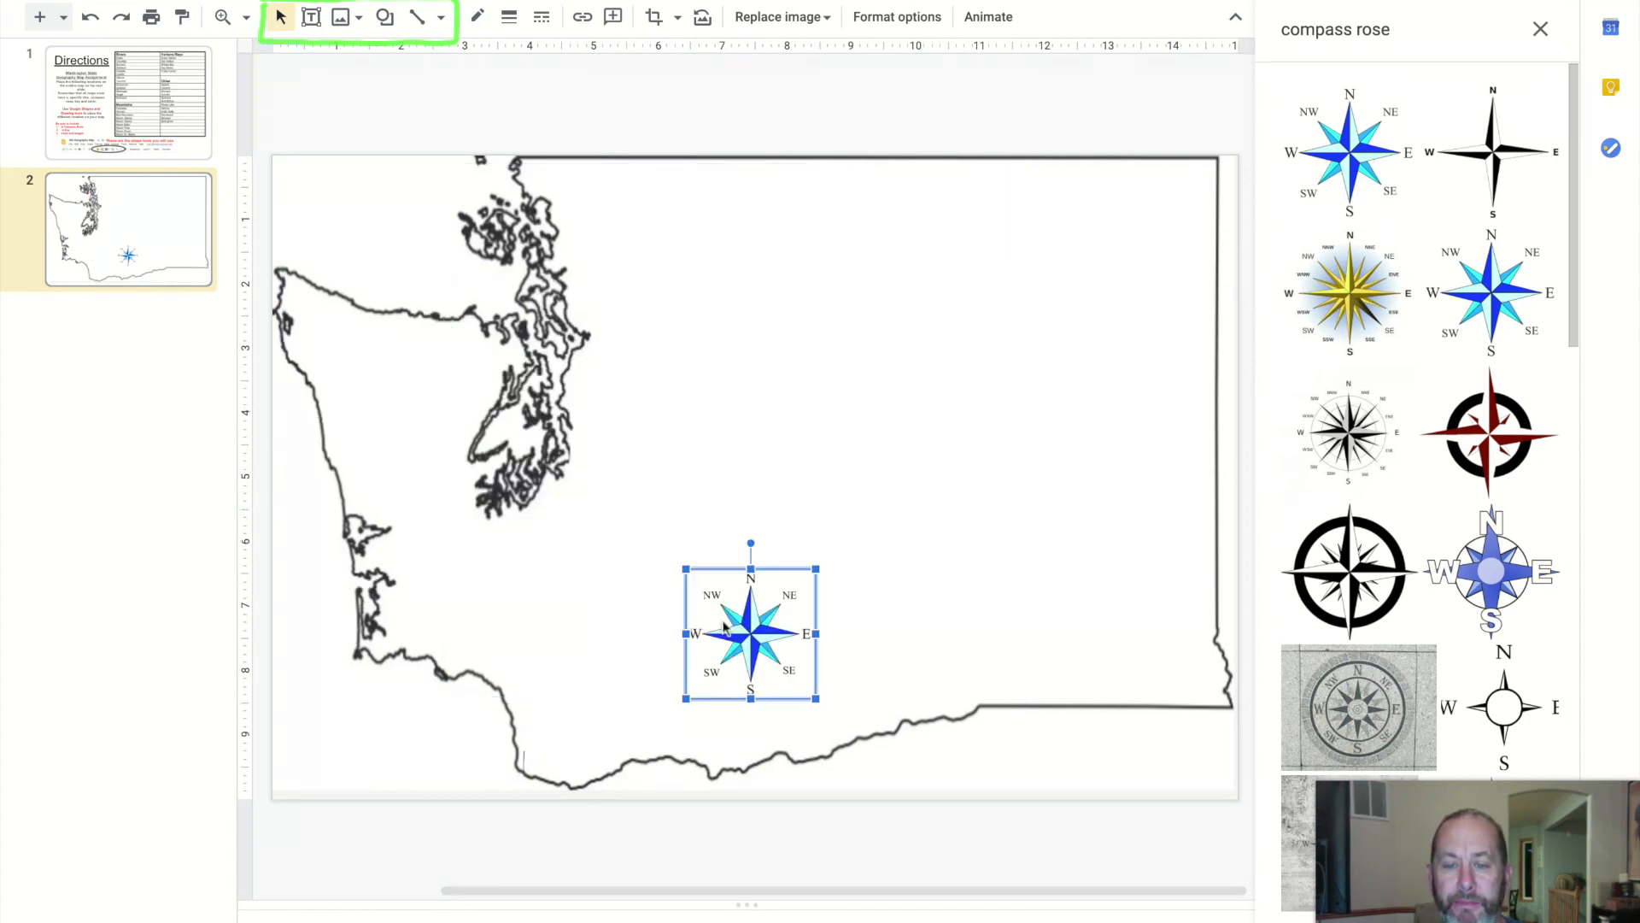
drag(751, 631, 350, 727)
click(767, 551)
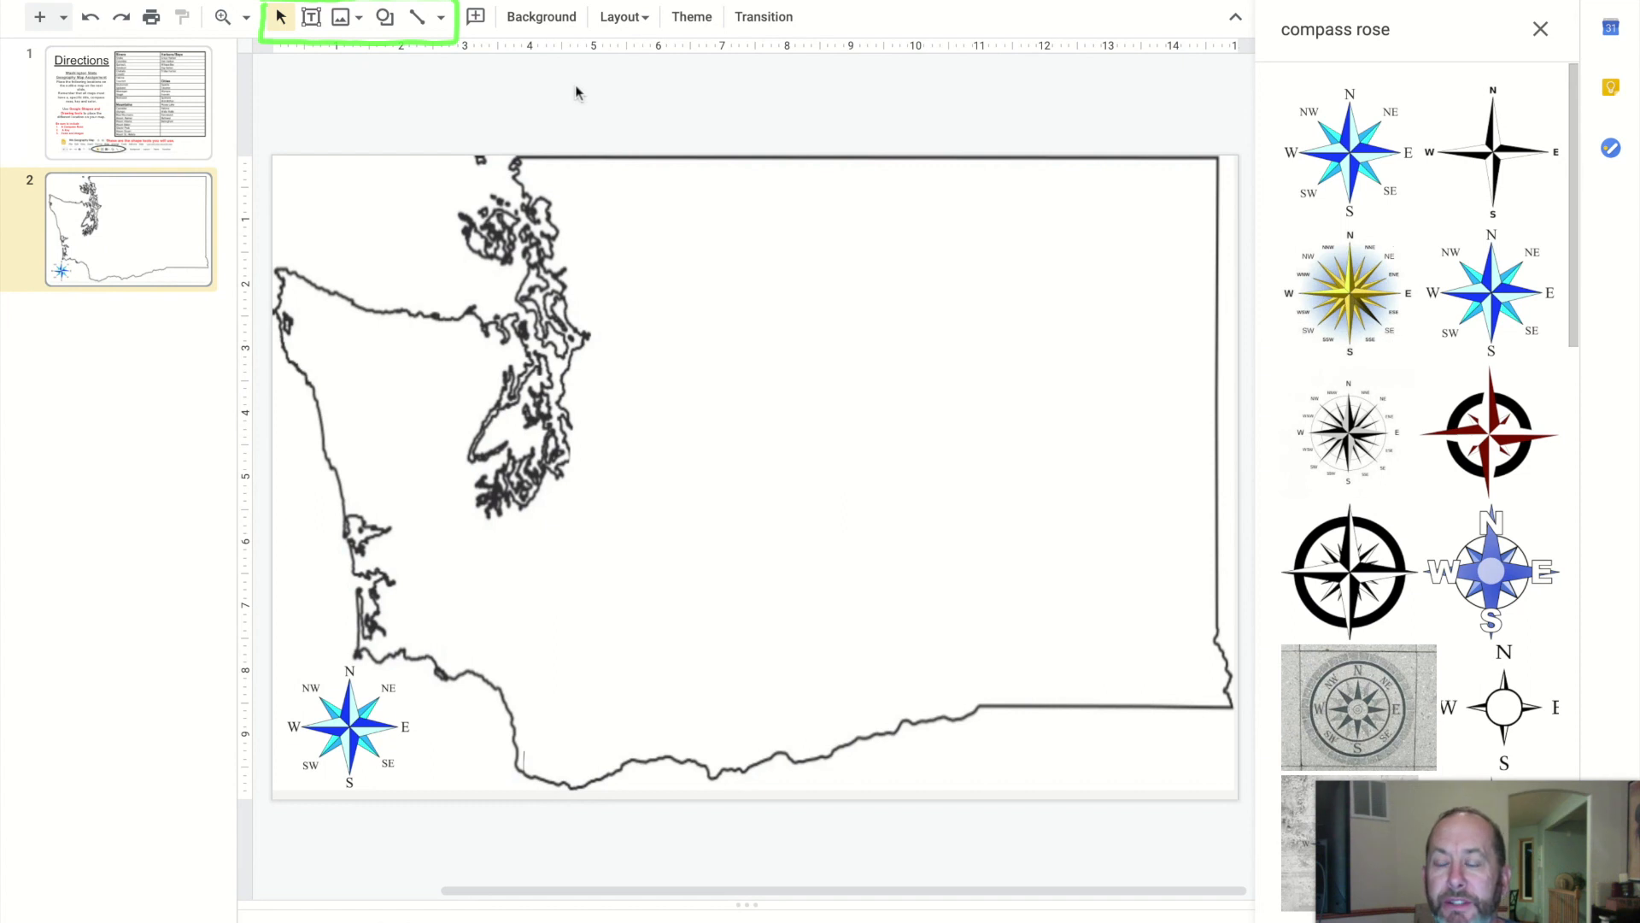
click(353, 21)
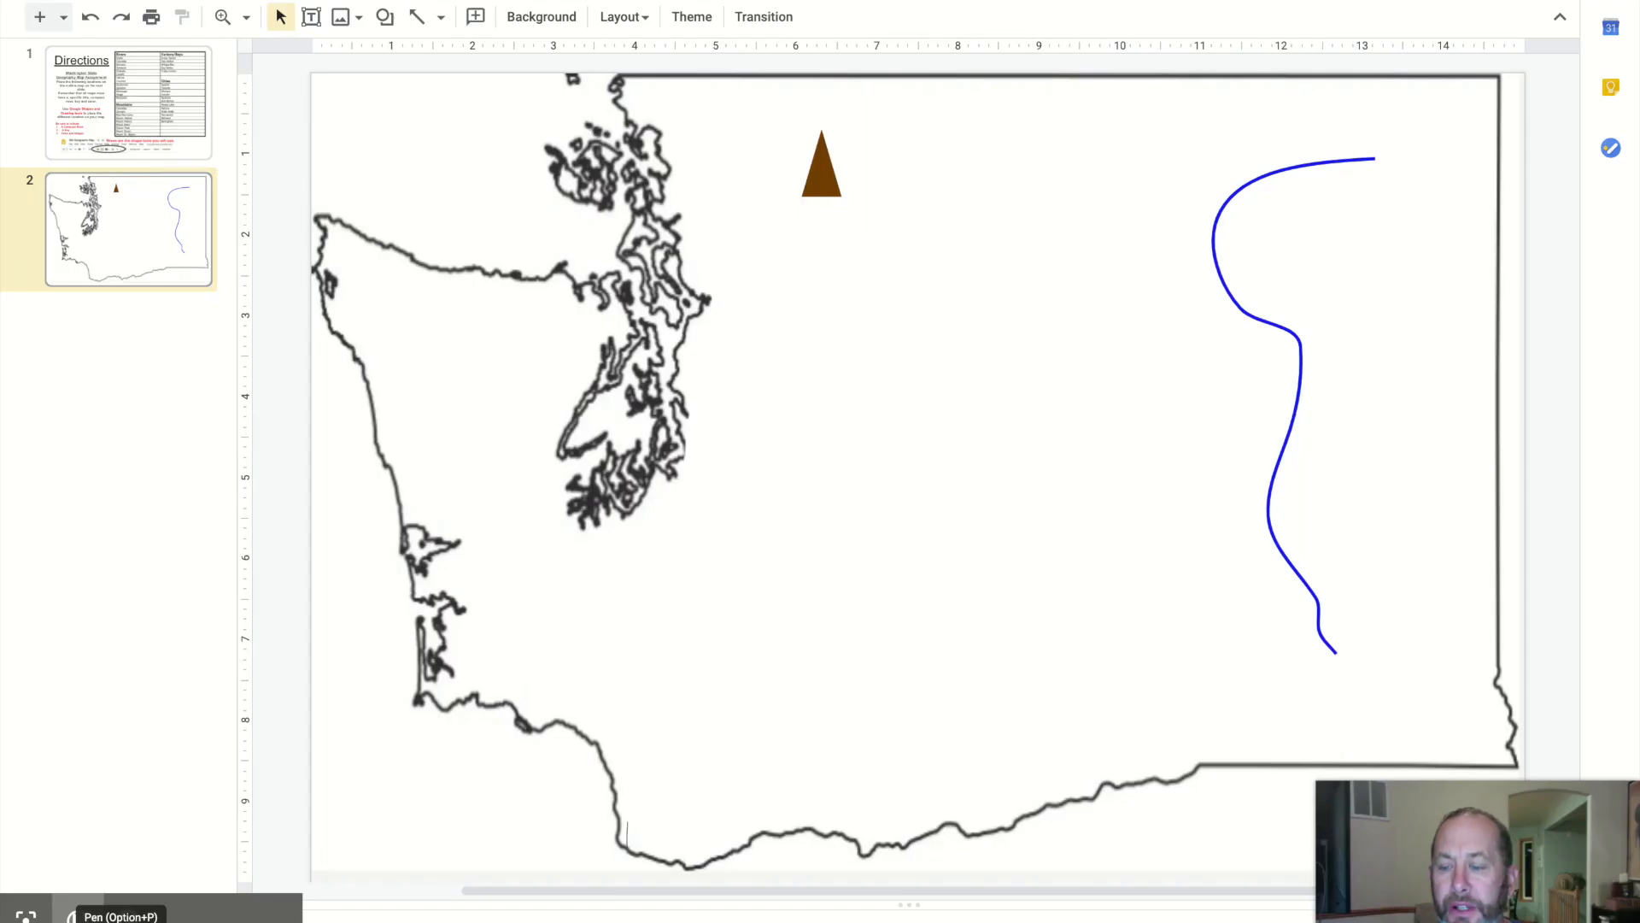
click(70, 916)
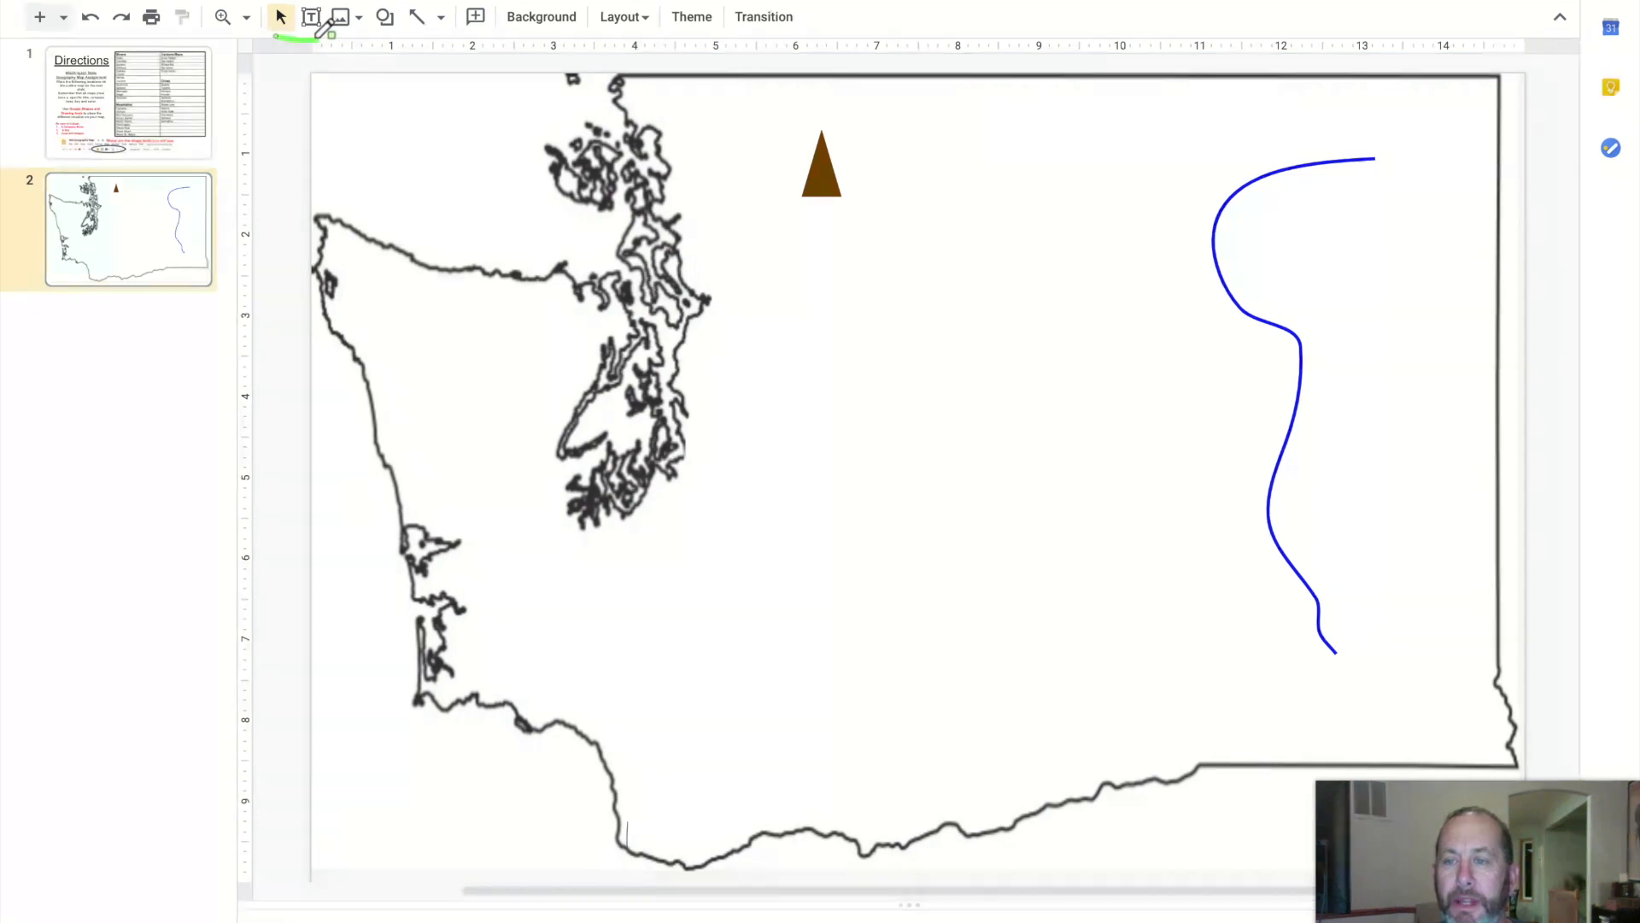
drag(325, 29, 301, 2)
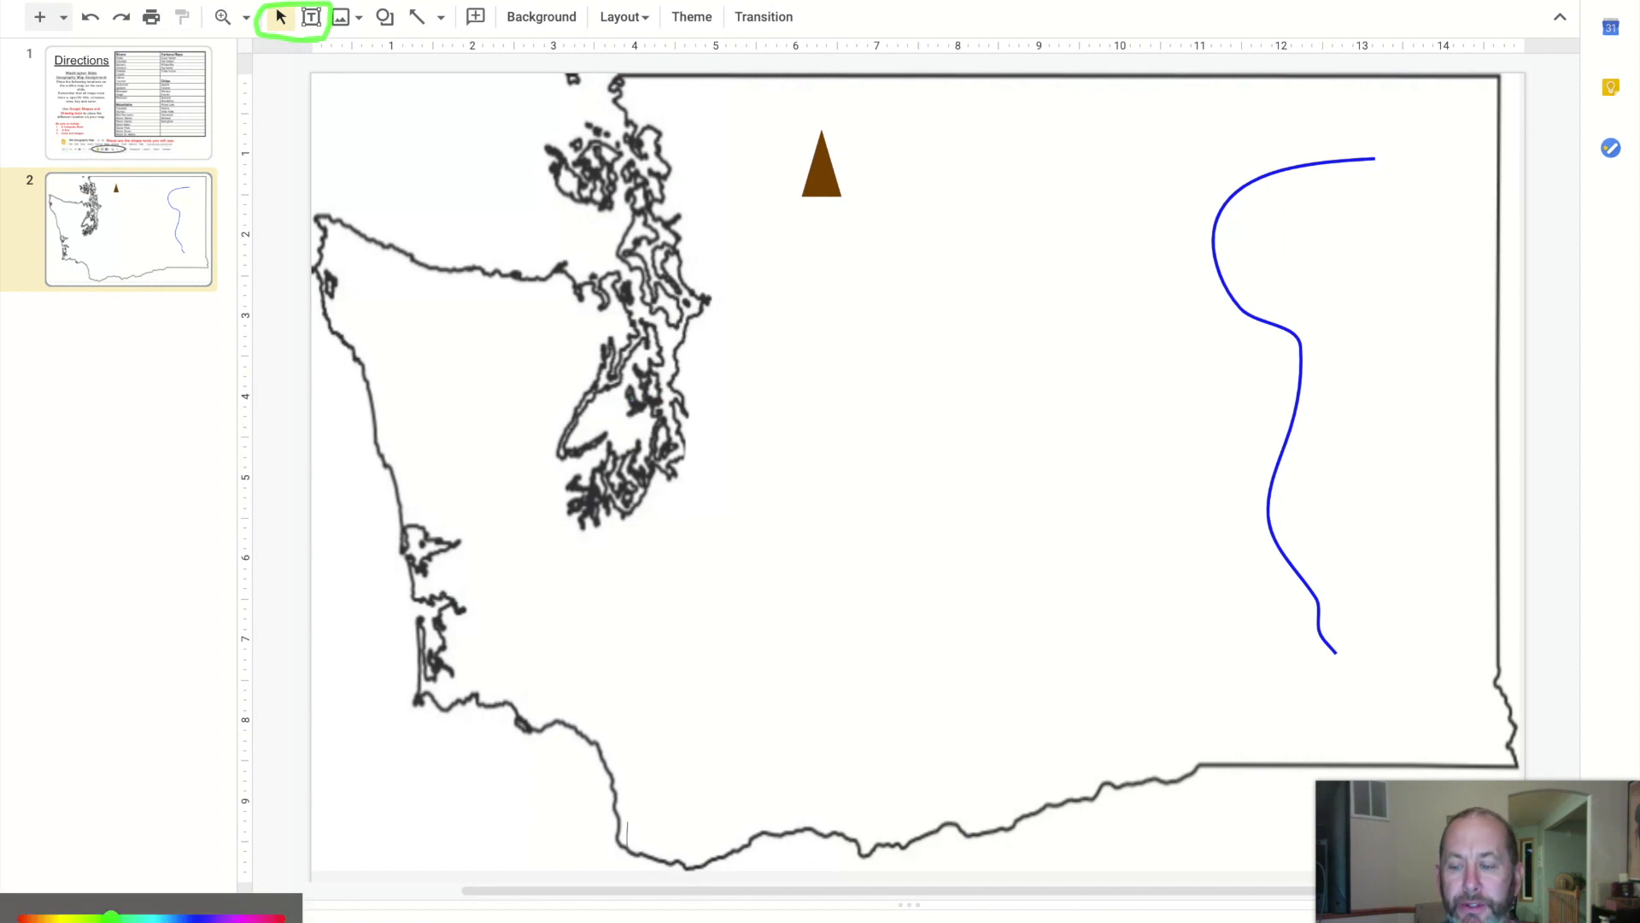
click(77, 914)
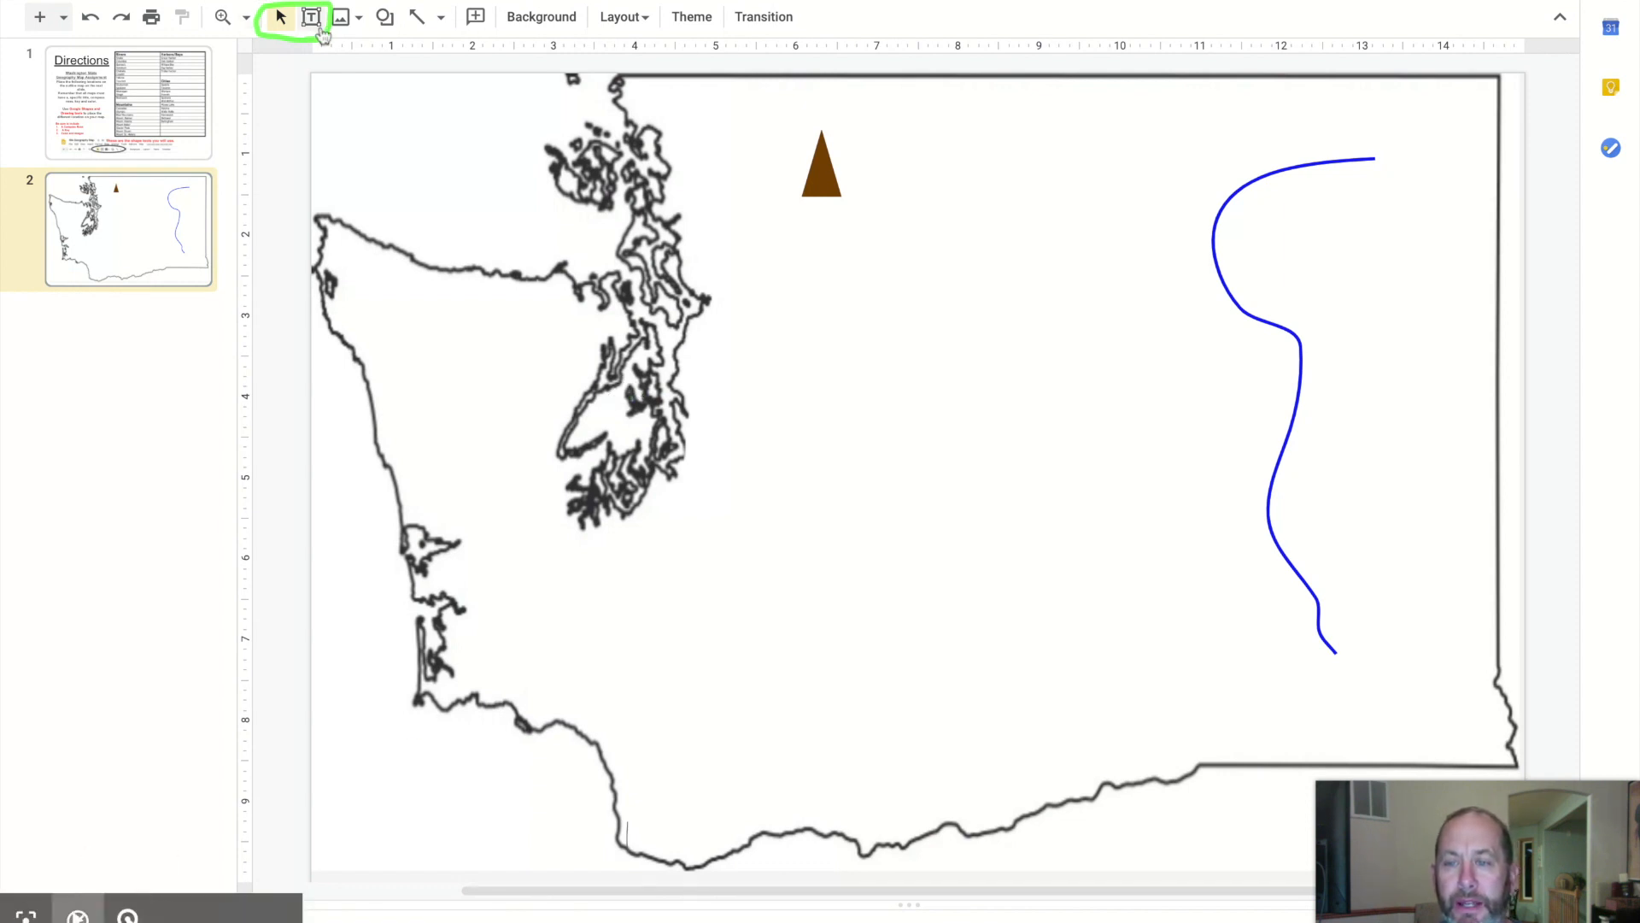
Add a text box labeled Mountain beside the brown mountain triangle
click(311, 17)
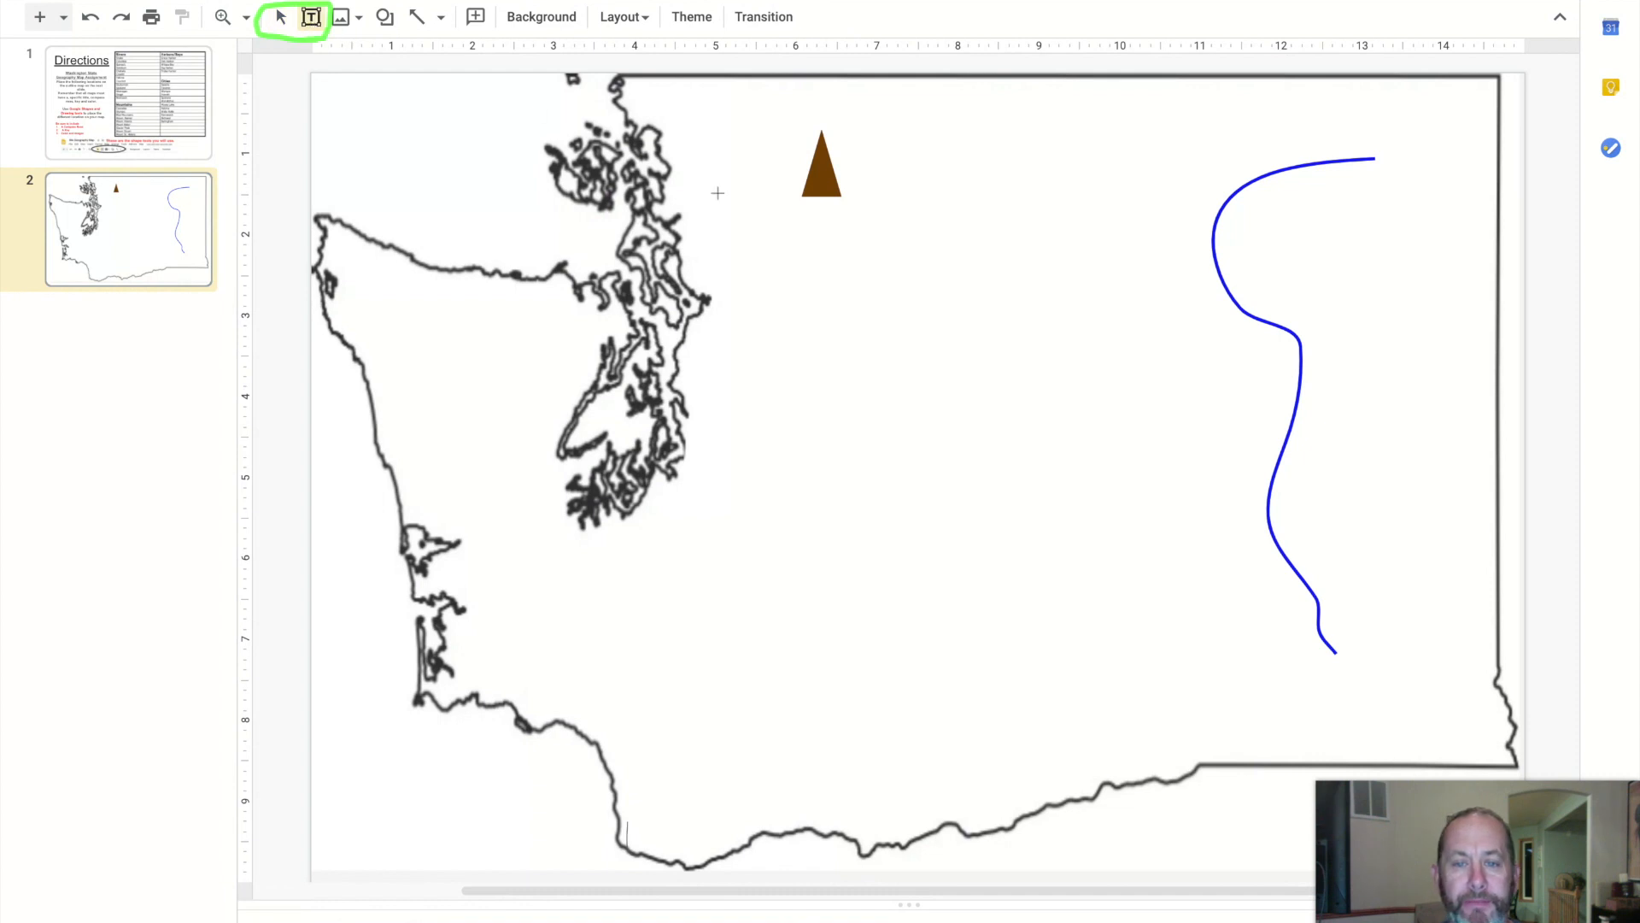
drag(918, 154, 981, 183)
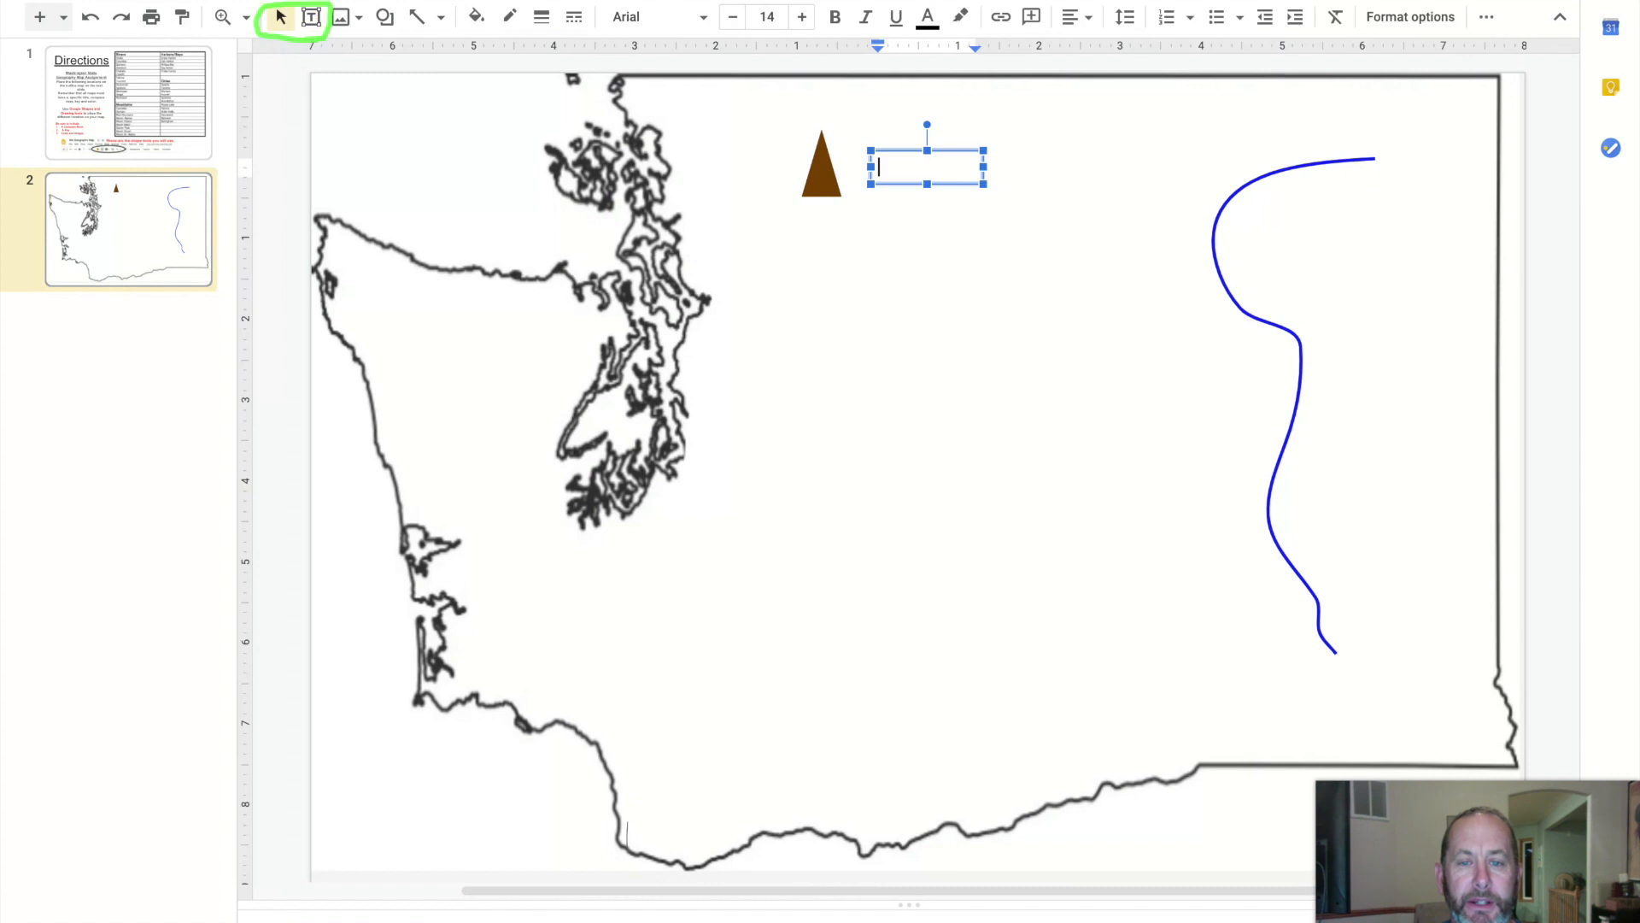
text(Mountain)
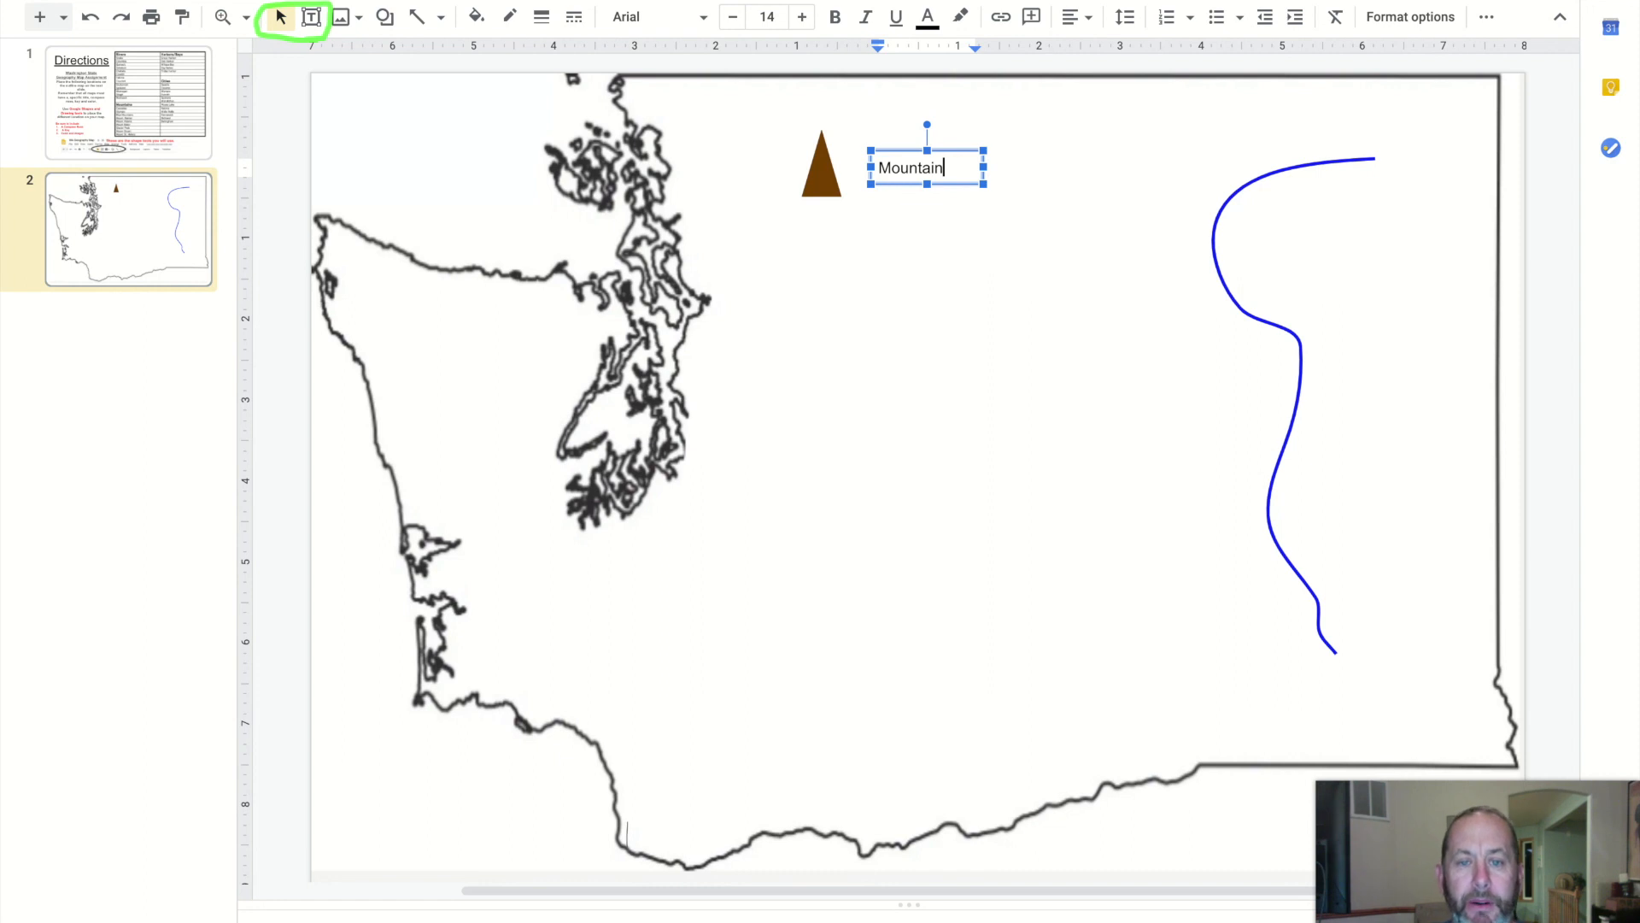
click(924, 292)
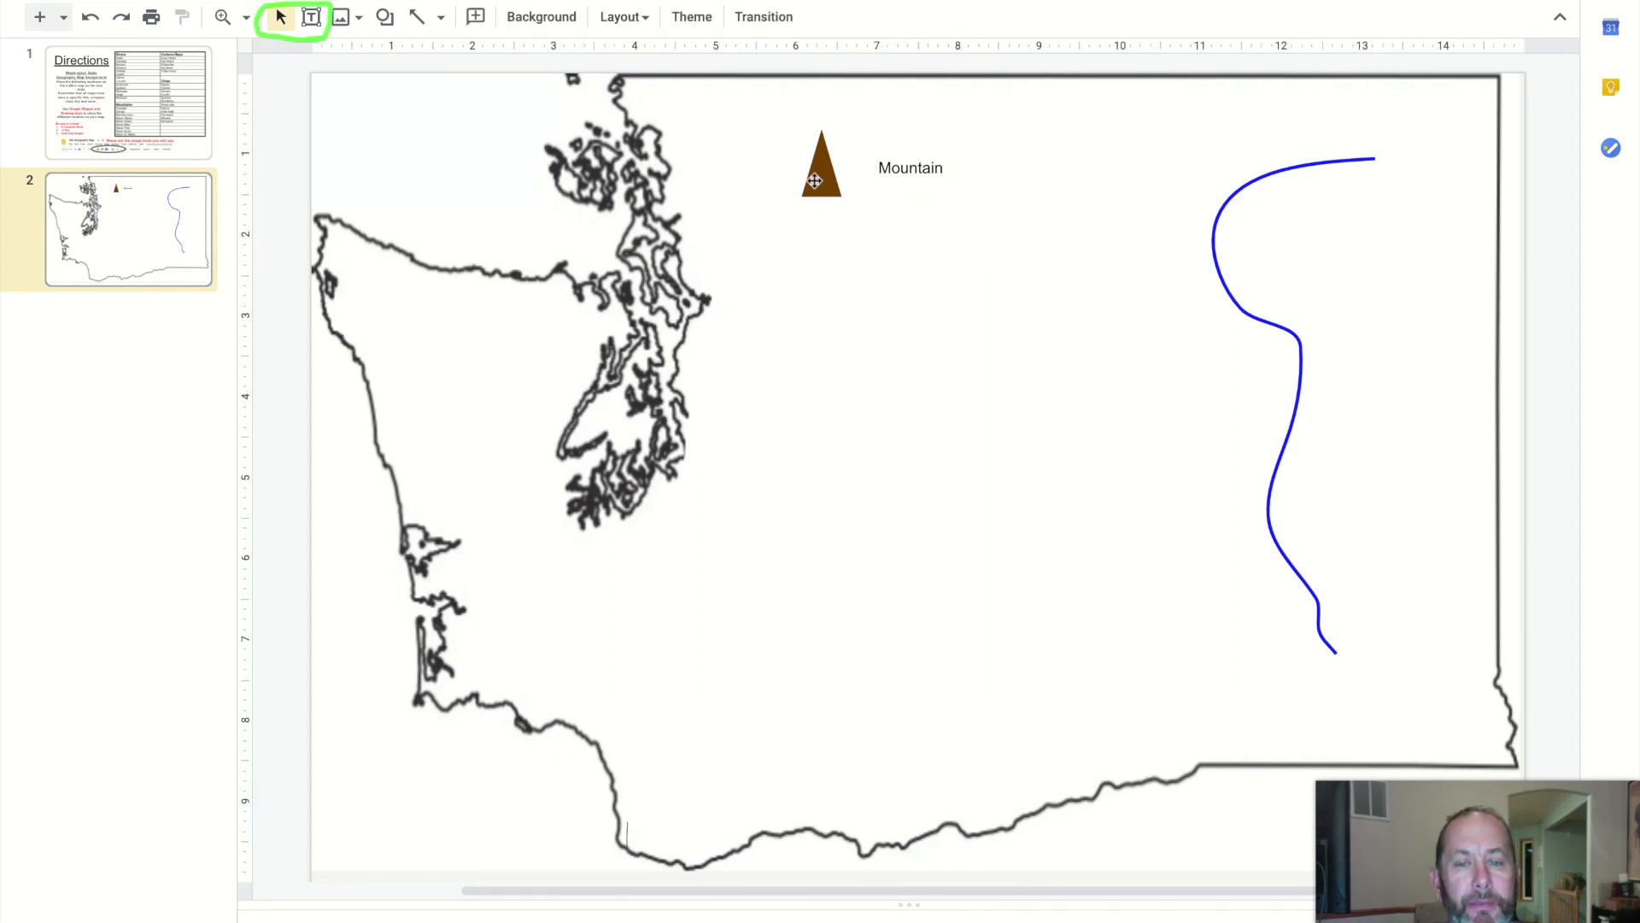
Draw an arrow from the Mountain label to the brown mountain triangle and set its line weight to 4px
click(441, 17)
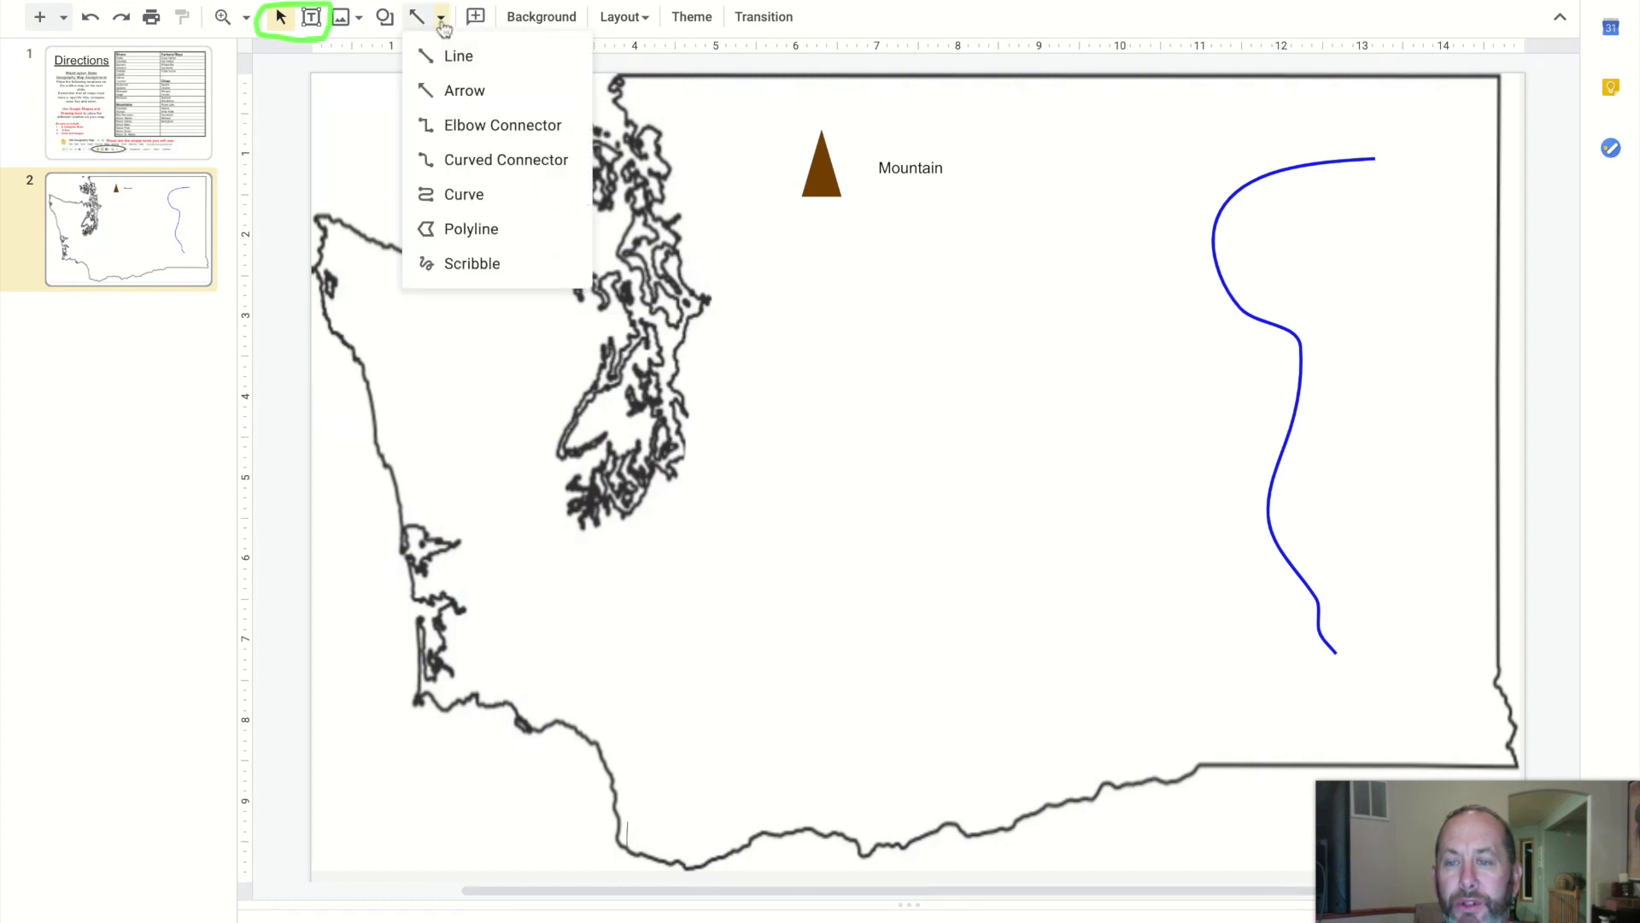
click(450, 90)
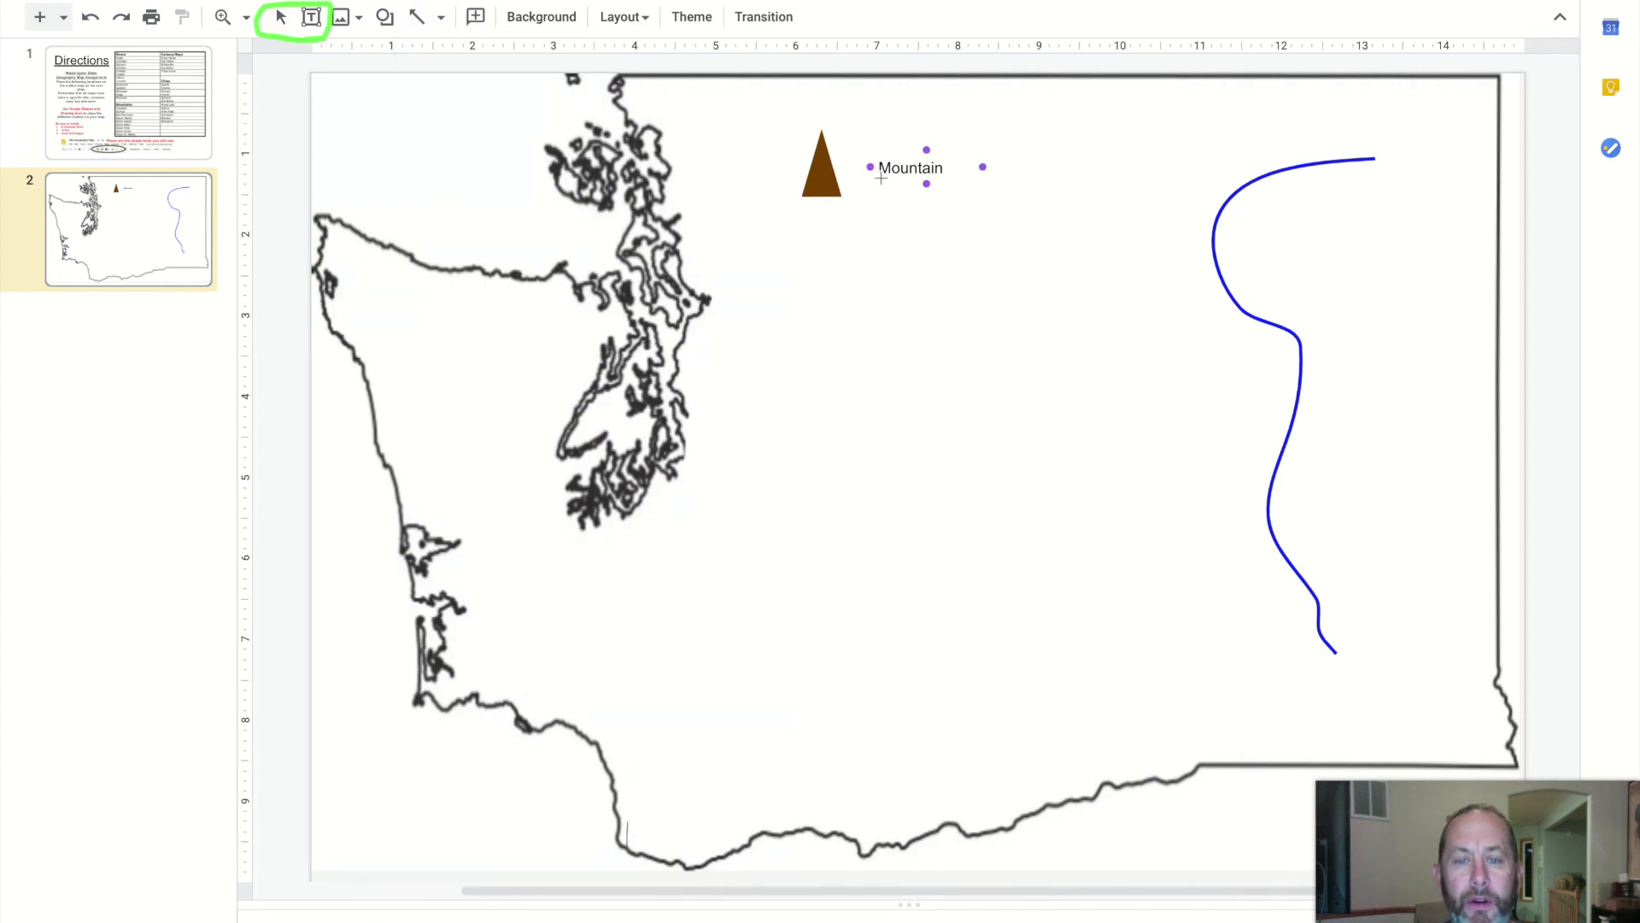
drag(880, 176, 831, 162)
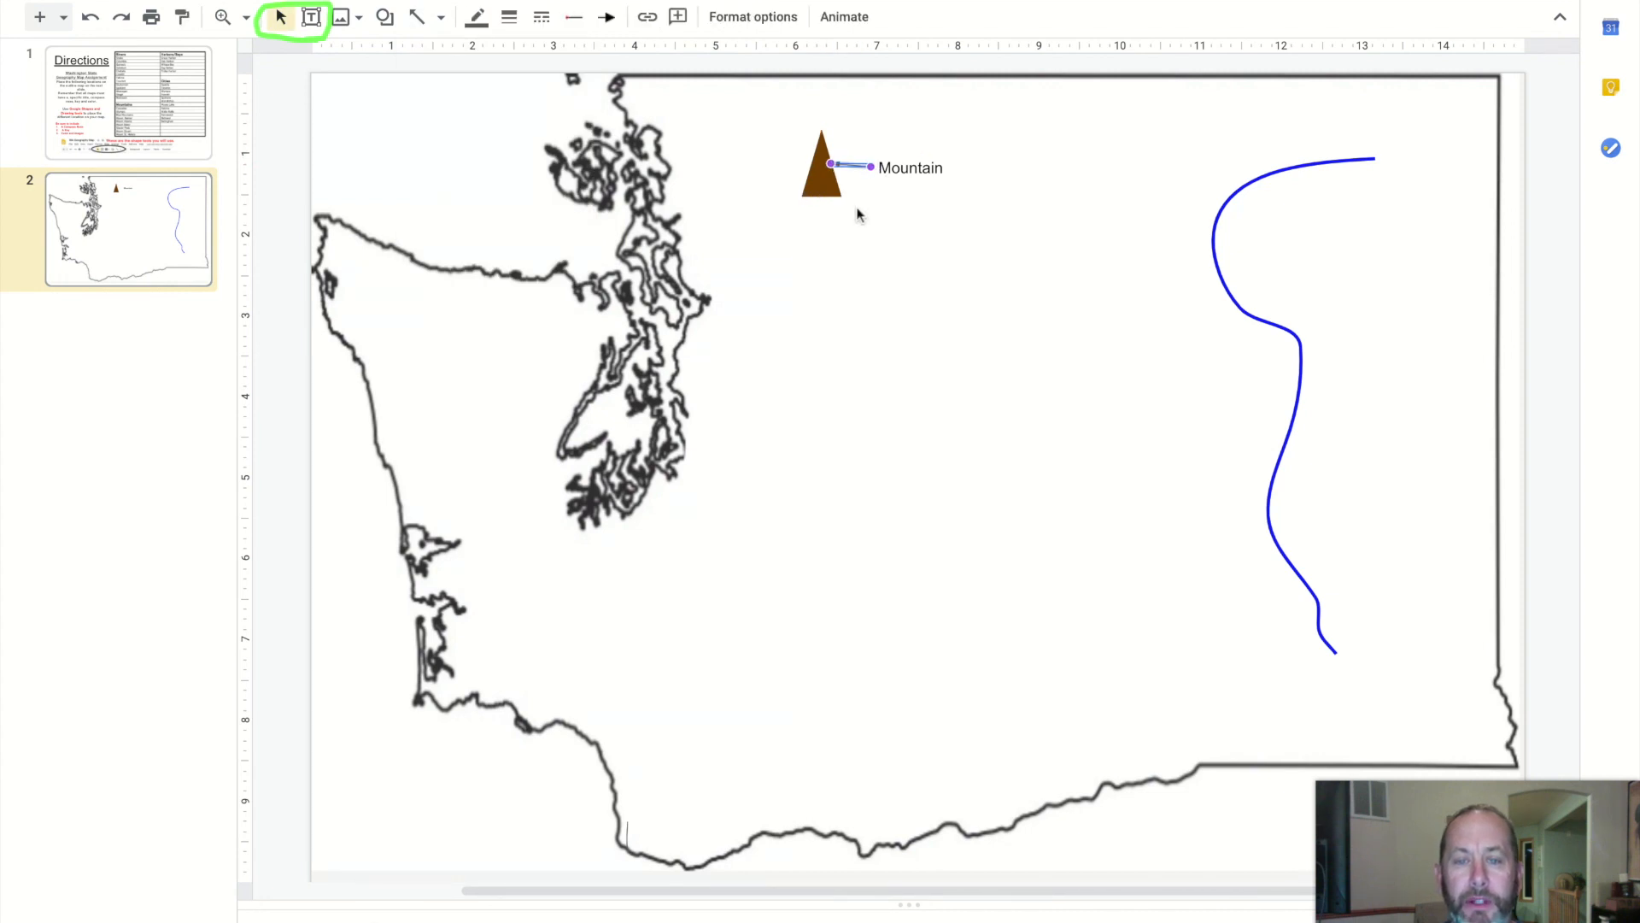
click(509, 17)
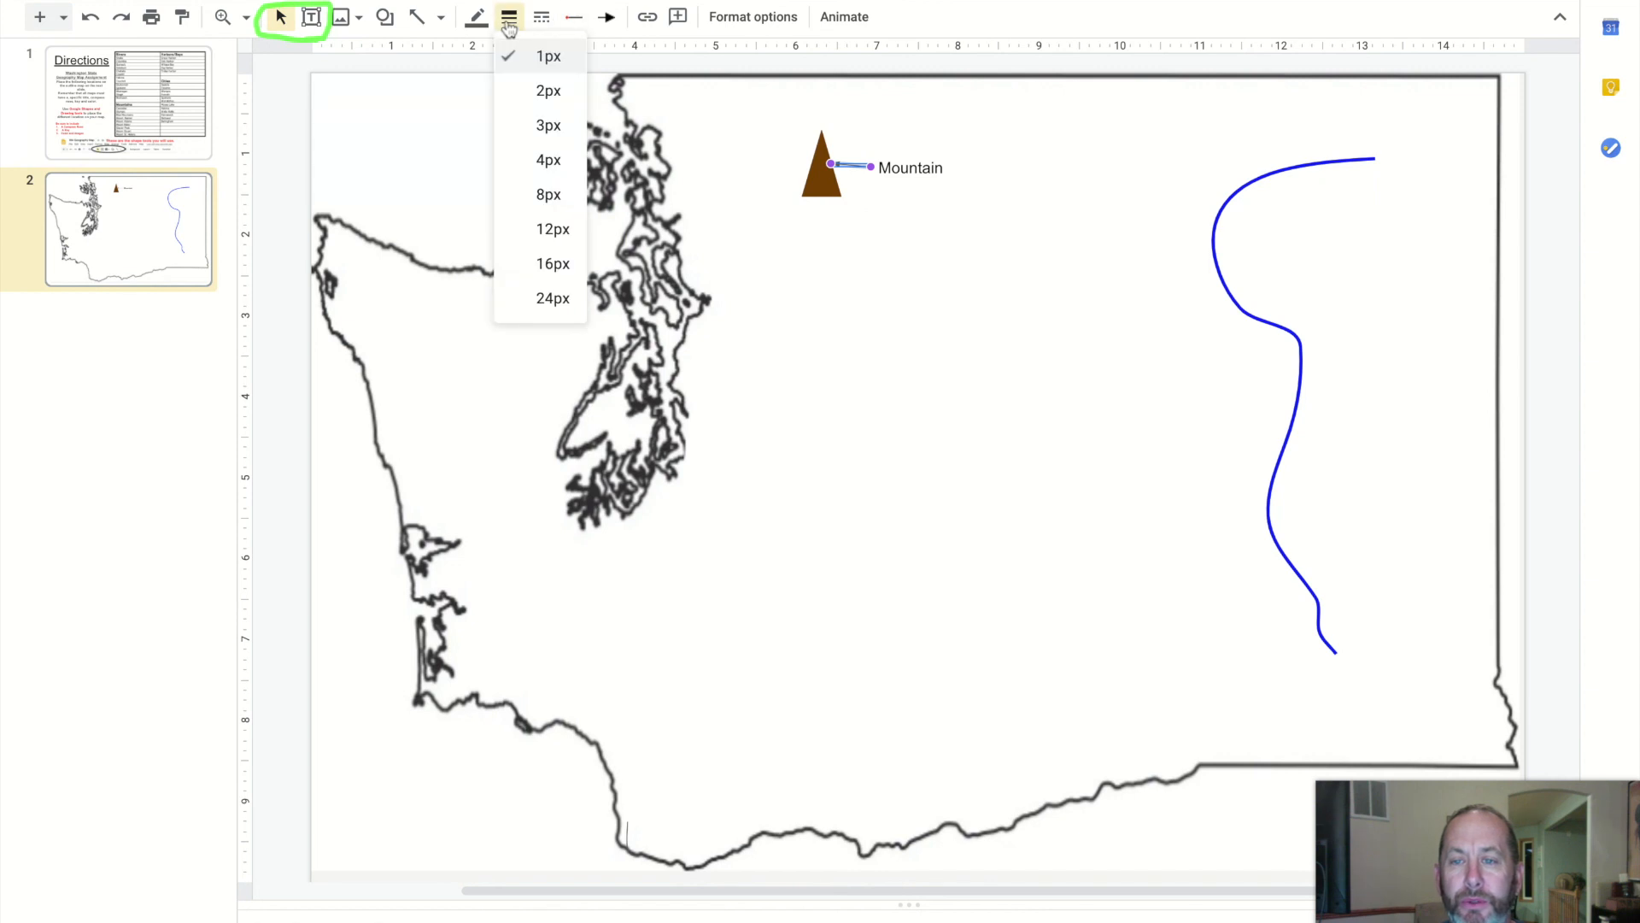
click(551, 163)
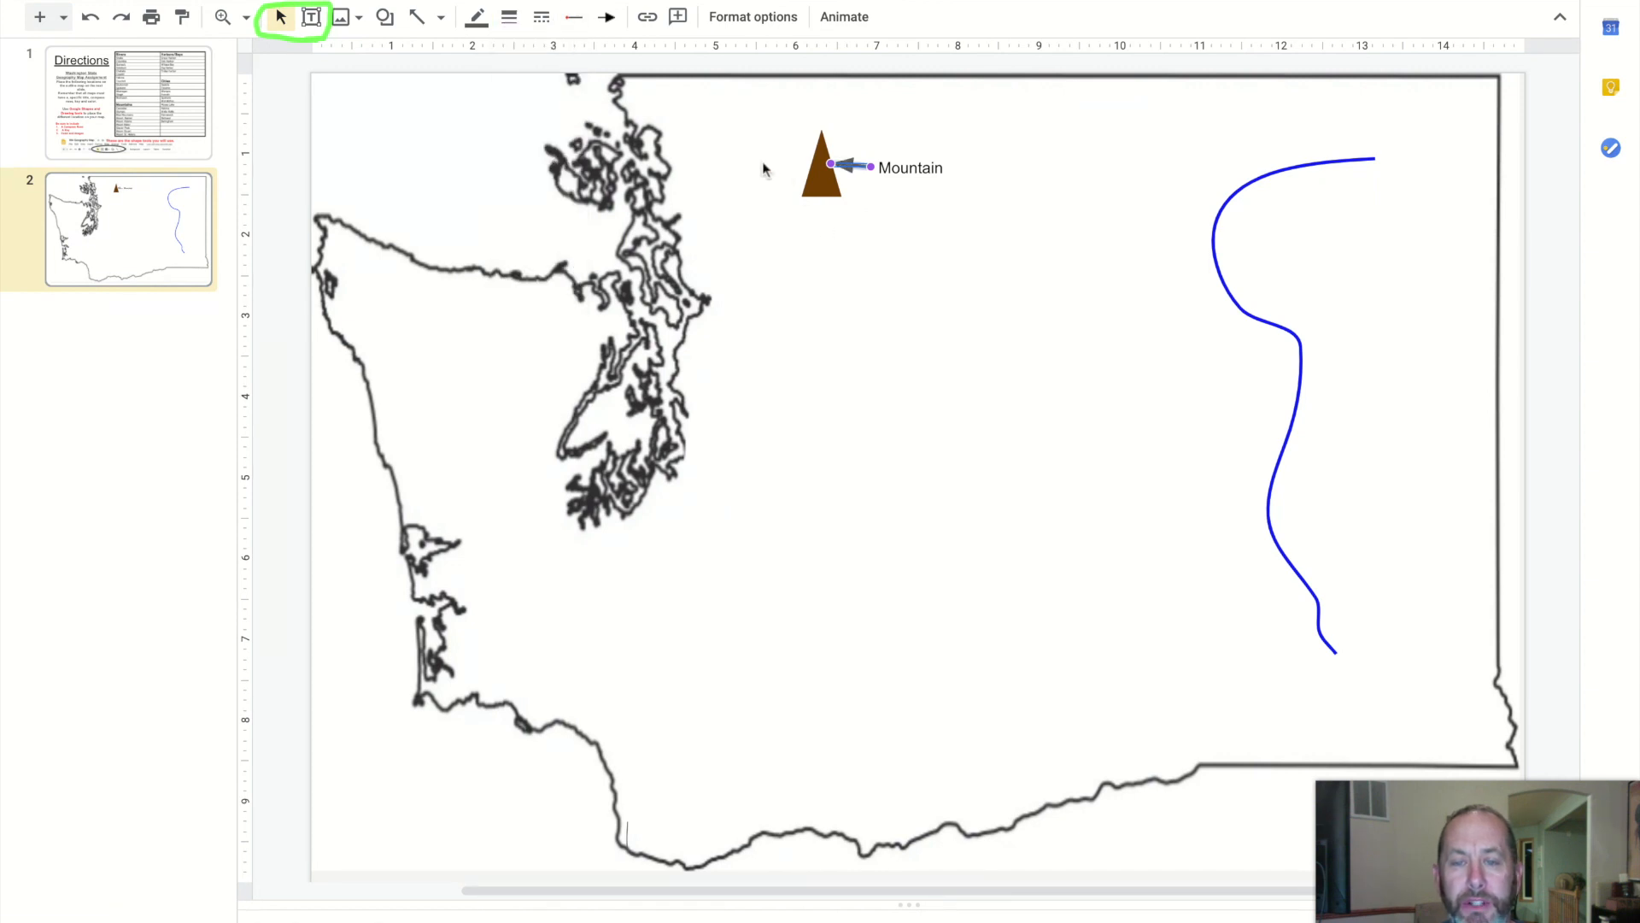
click(925, 246)
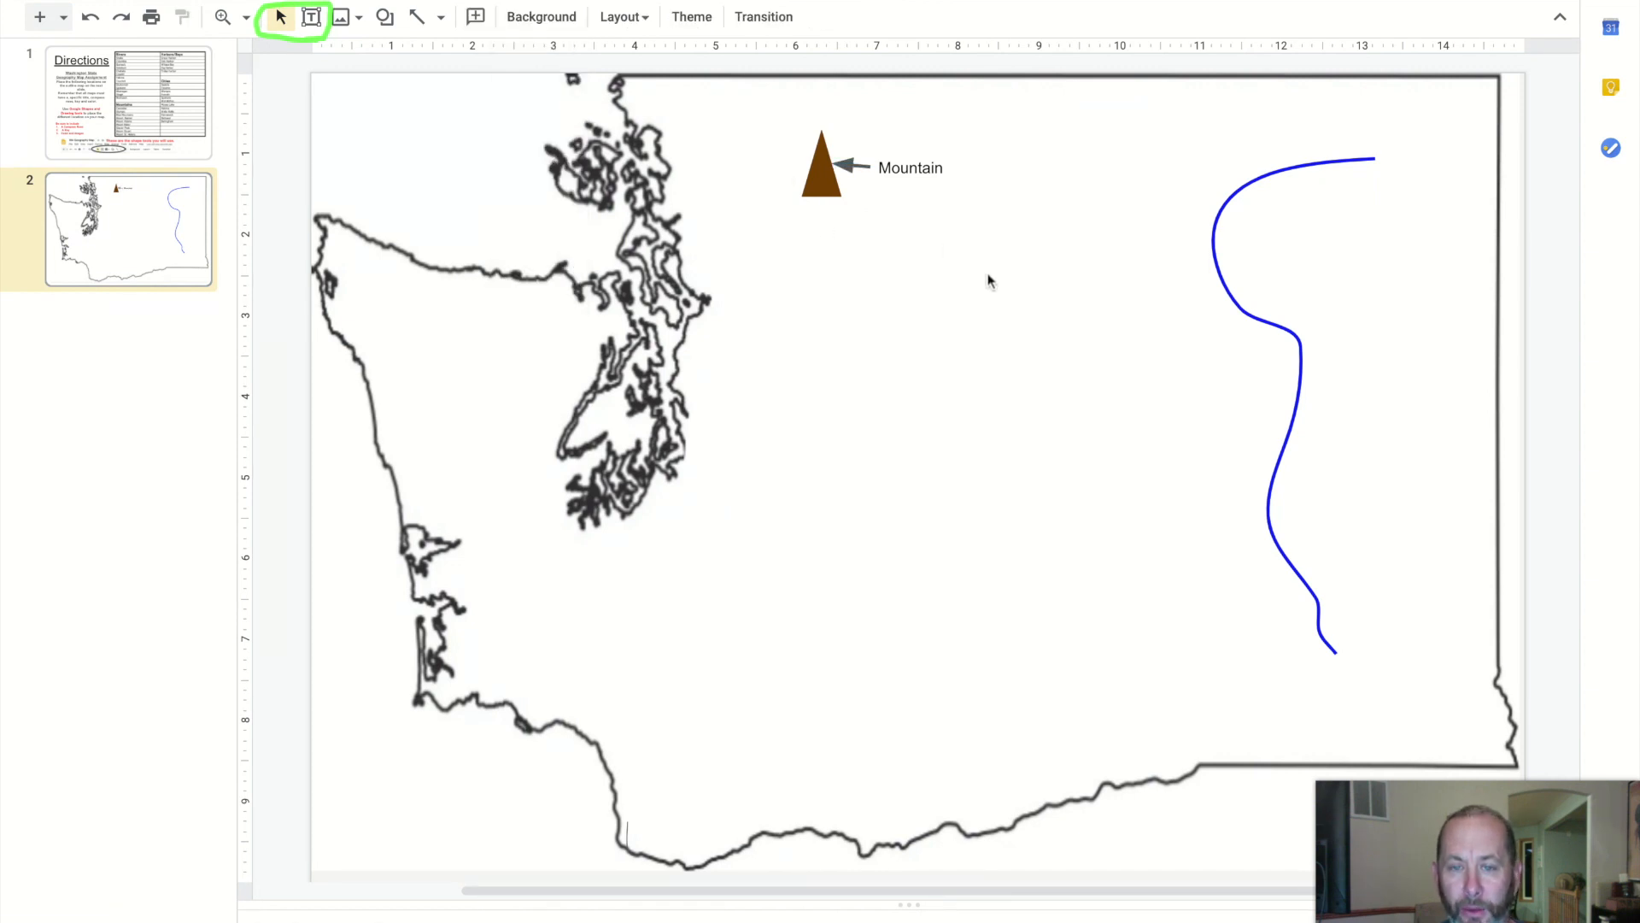
Add a text box labeled River near the blue river line and reposition it beside the line
click(313, 18)
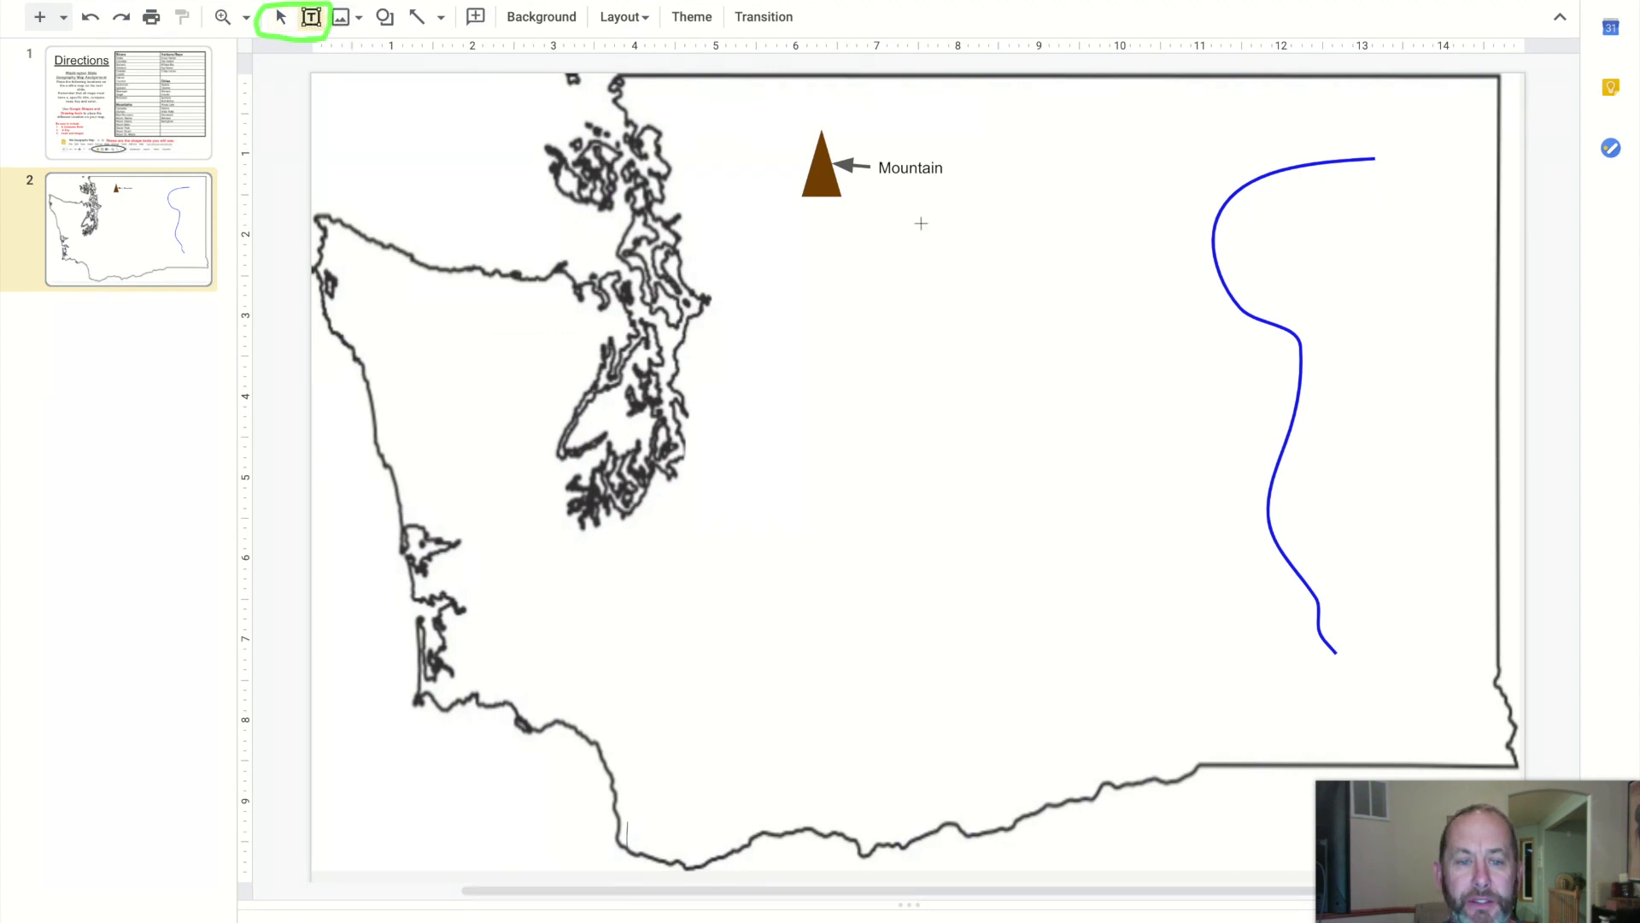
drag(1153, 317, 1303, 352)
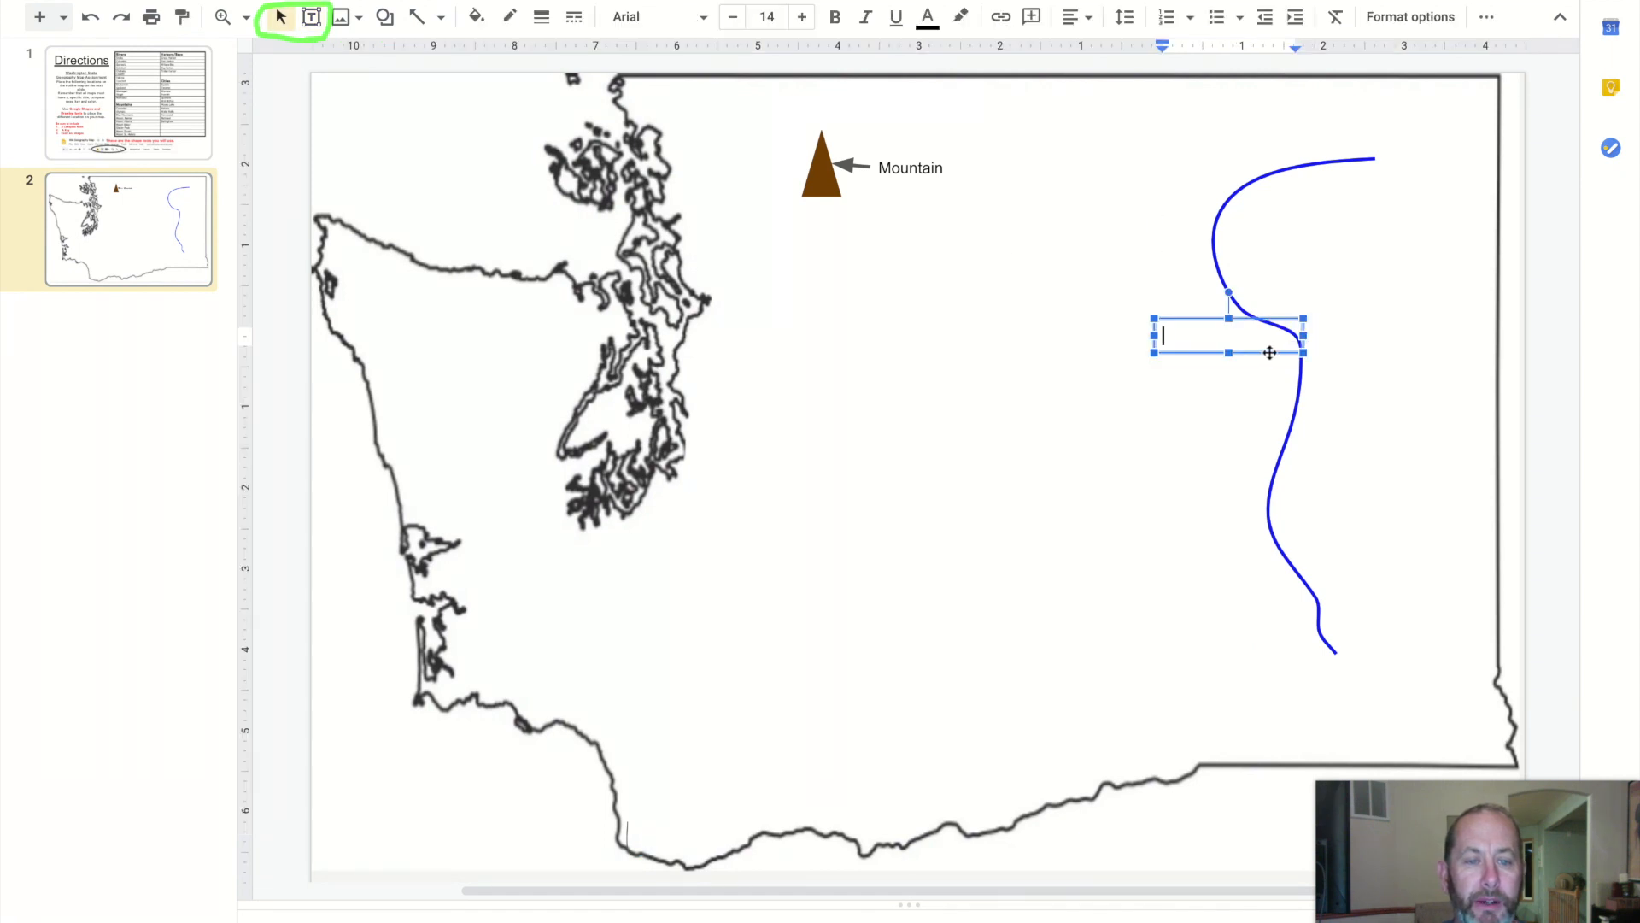
text(Riv)
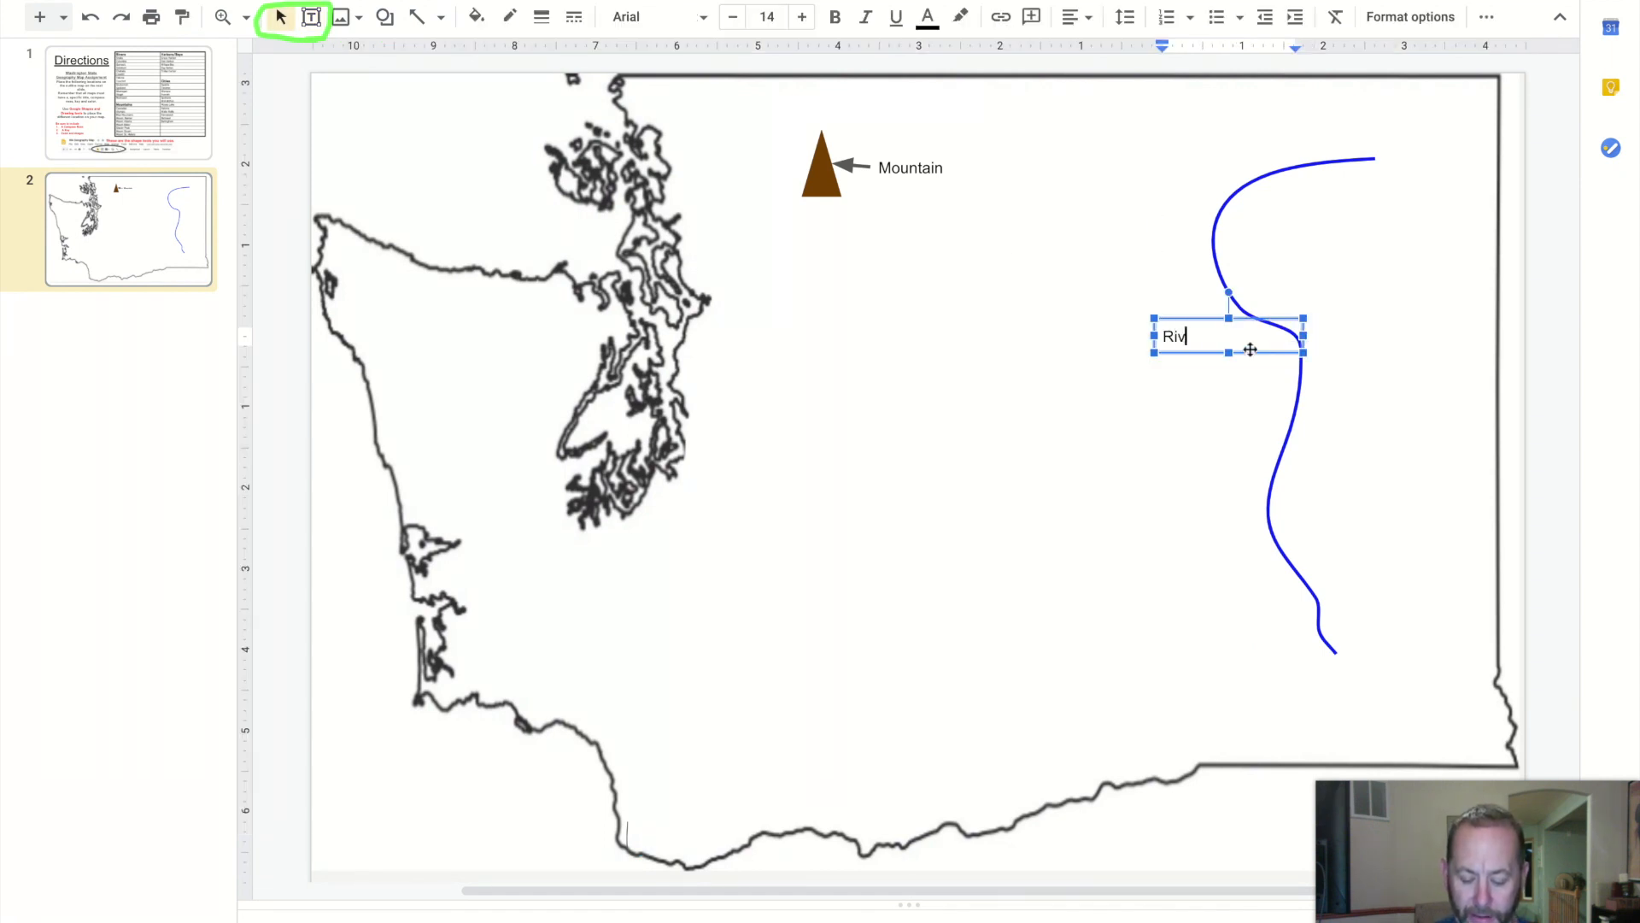
text(er)
click(1220, 479)
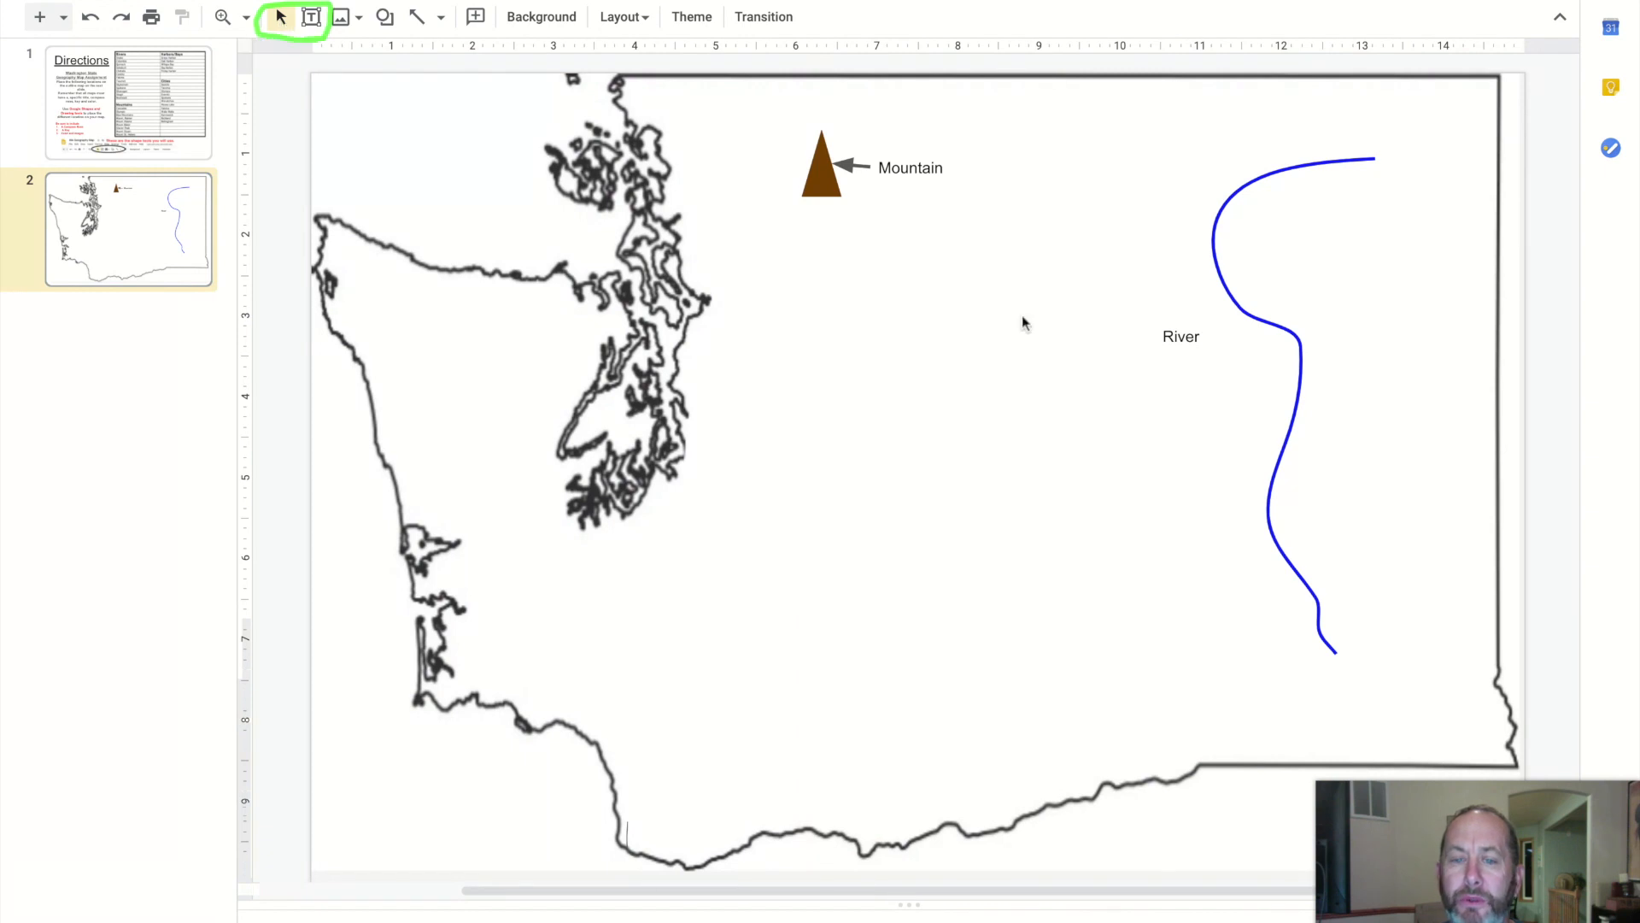
click(1183, 337)
mouse_move(1174, 320)
mouse_down()
mouse_move(1220, 318)
mouse_move(1175, 319)
mouse_up()
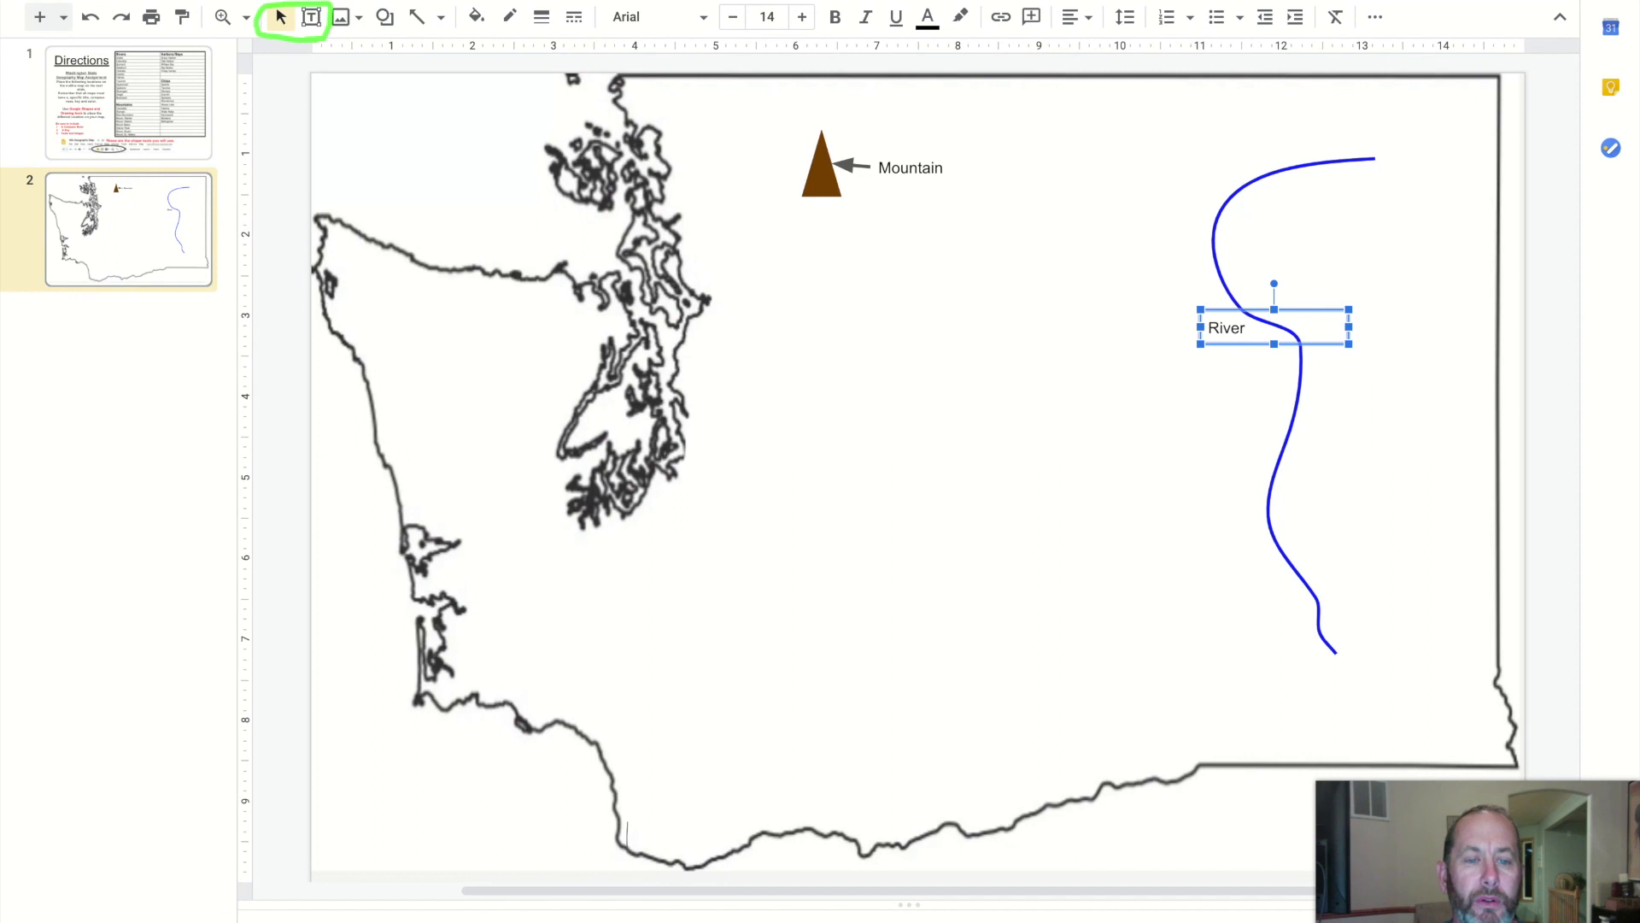